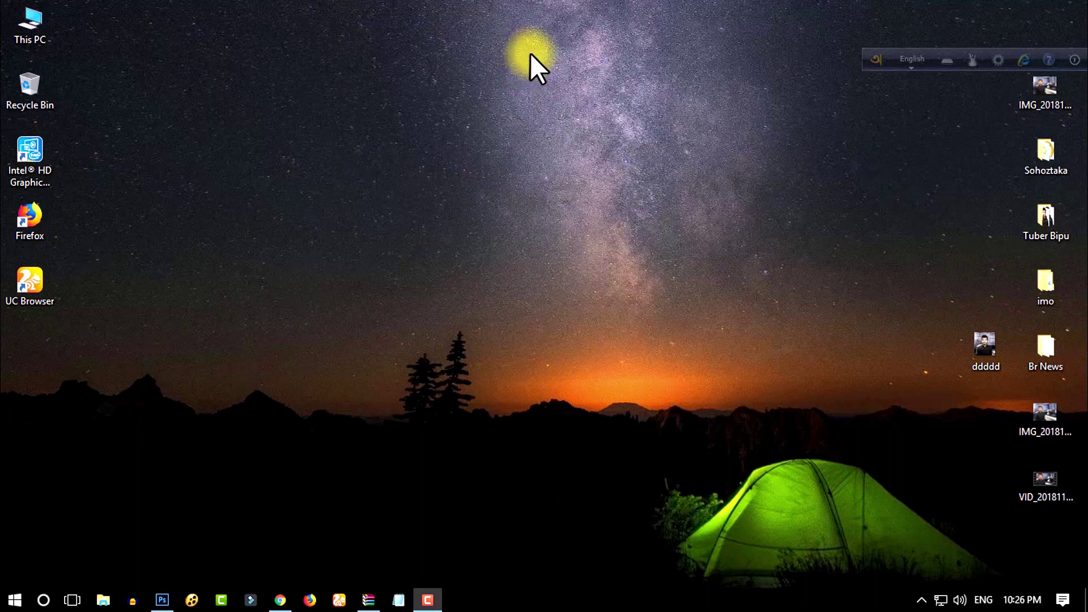
Step: Bring the Skrill browser back and expand the Verification section on the Settings page
{"action": "left_click", "coordinate": [280, 599]}
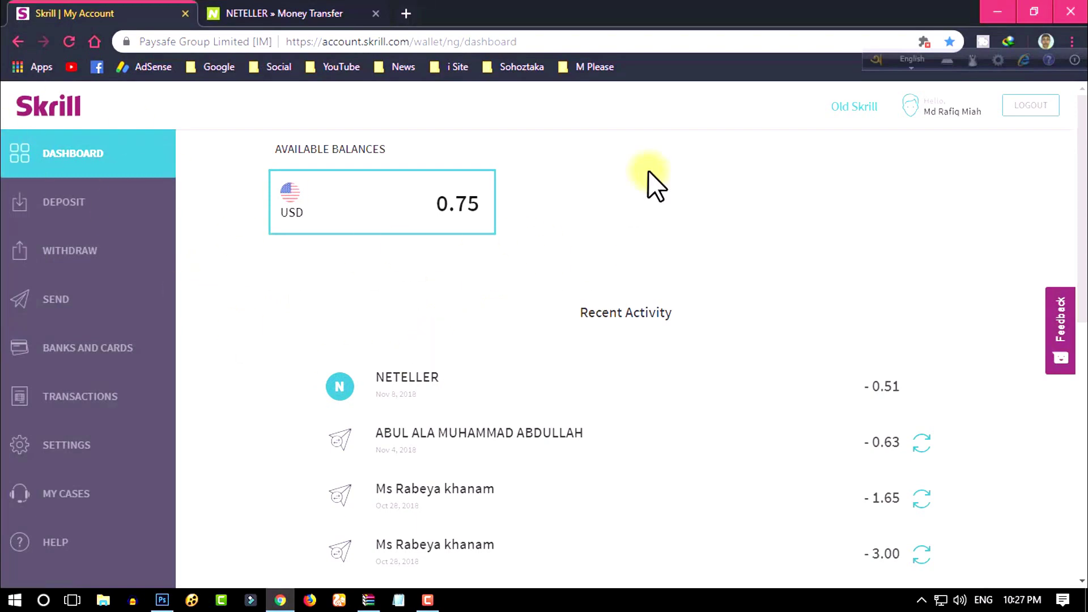
{"action": "left_click", "coordinate": [69, 450]}
{"action": "scroll", "coordinate": [397, 391], "scroll_direction": "down", "scroll_amount": 2}
{"action": "left_click", "coordinate": [381, 391]}
{"action": "scroll", "coordinate": [508, 408], "scroll_direction": "down", "scroll_amount": 3}
Step: Highlight the Account Verification heading and the fully verified status message
{"action": "left_click_drag", "start_coordinate": [326, 281], "coordinate": [448, 280]}
{"action": "left_click_drag", "start_coordinate": [370, 343], "coordinate": [703, 356]}
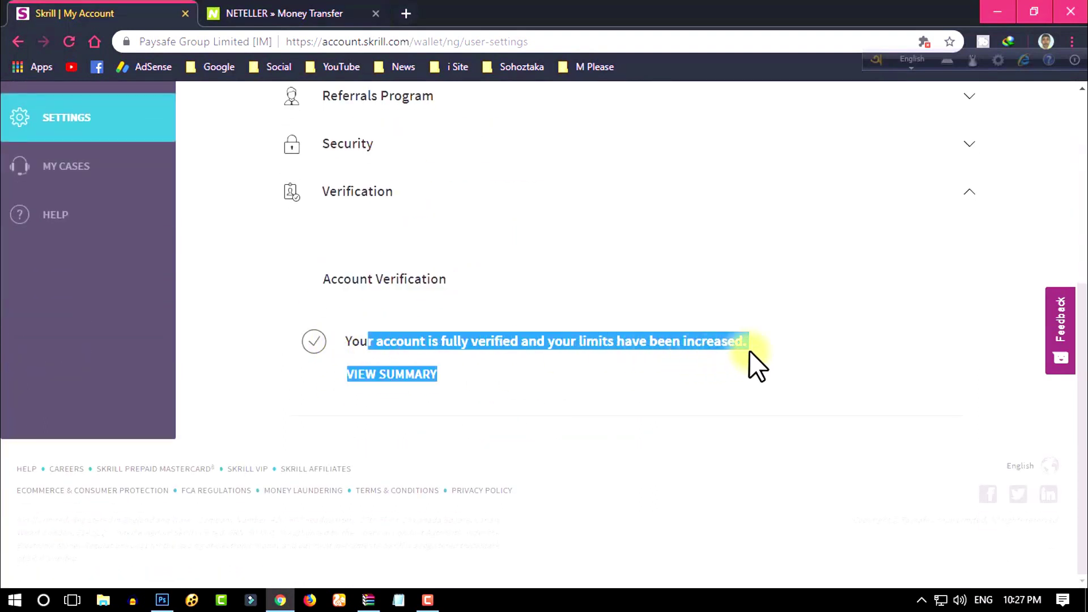
{"action": "left_click", "coordinate": [444, 337]}
{"action": "left_click_drag", "start_coordinate": [471, 342], "coordinate": [521, 348]}
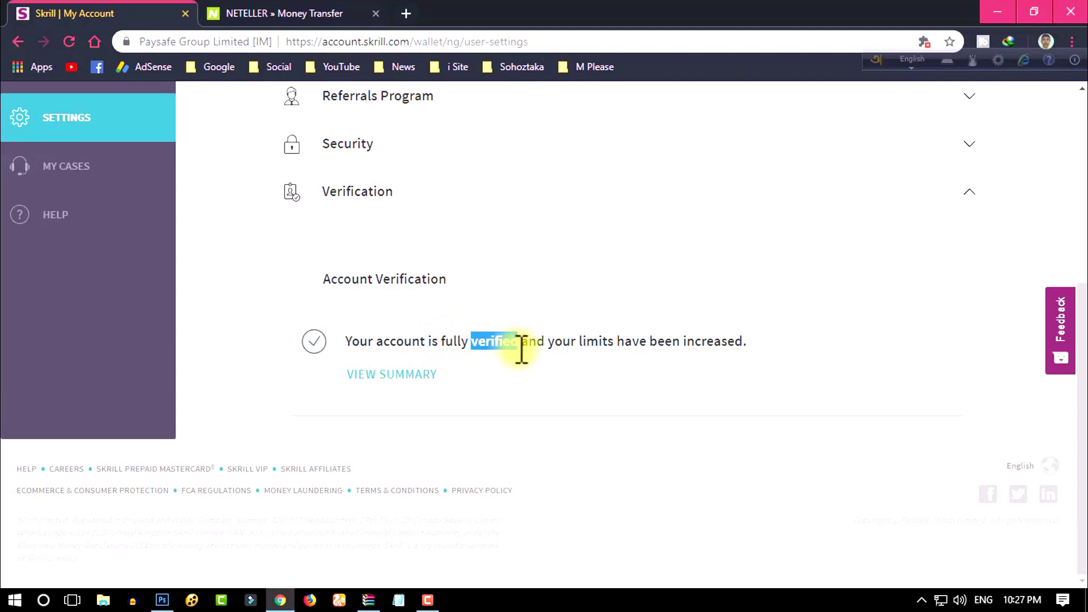
{"action": "scroll", "coordinate": [493, 326], "scroll_direction": "up", "scroll_amount": 6}
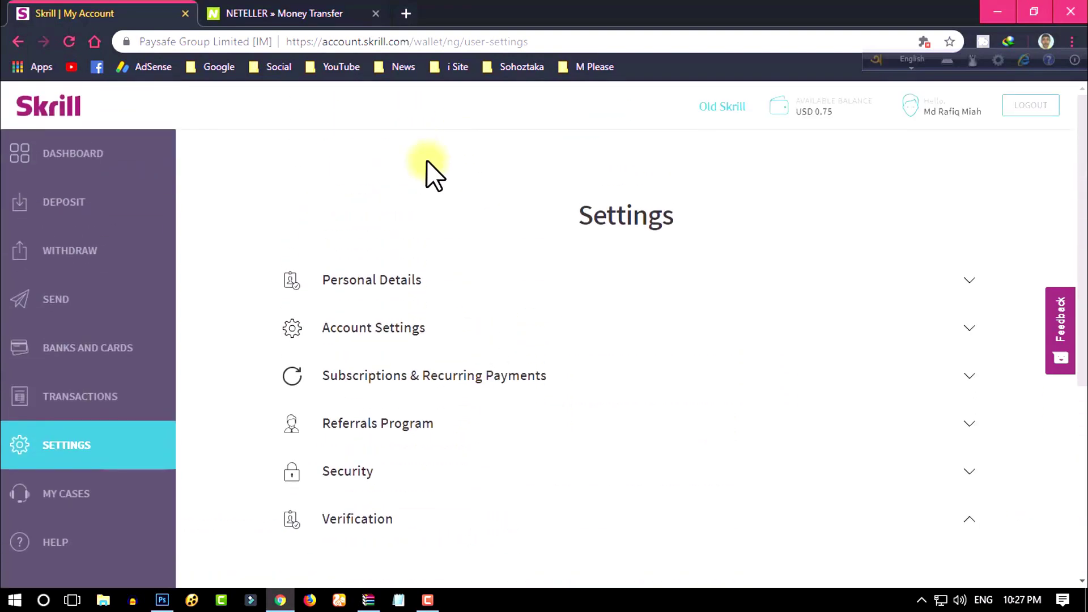
Step: Glance at the NETELLER tab, return to Skrill settings, and minimise the browser
{"action": "left_click", "coordinate": [243, 13]}
{"action": "left_click", "coordinate": [146, 13]}
{"action": "left_click", "coordinate": [997, 12]}
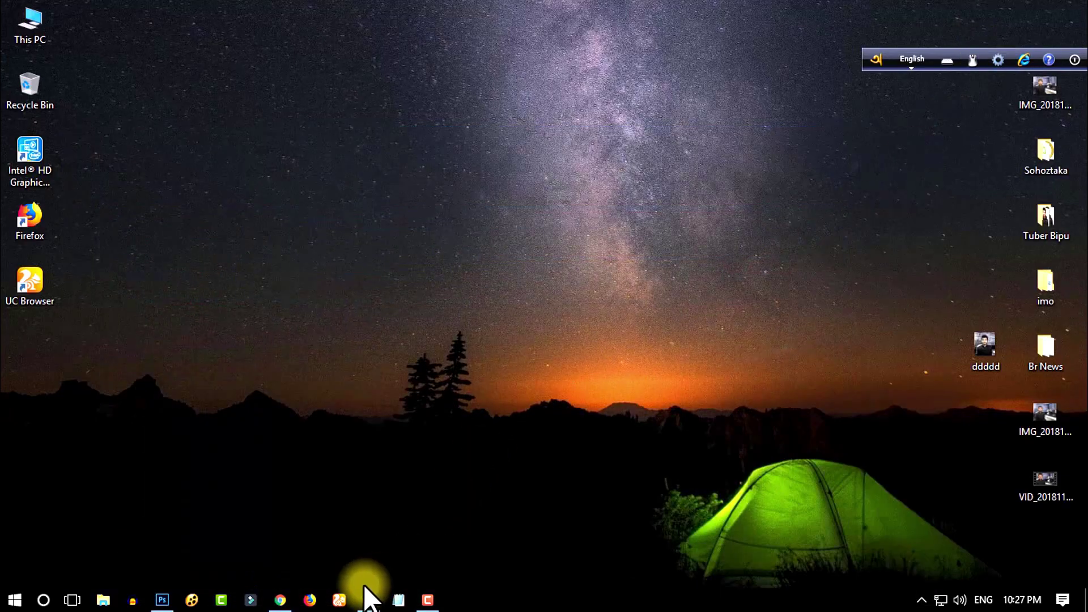
Step: Launch Firefox, send the language bar to the tray, and dismiss the default-browser prompt
{"action": "left_click", "coordinate": [311, 599]}
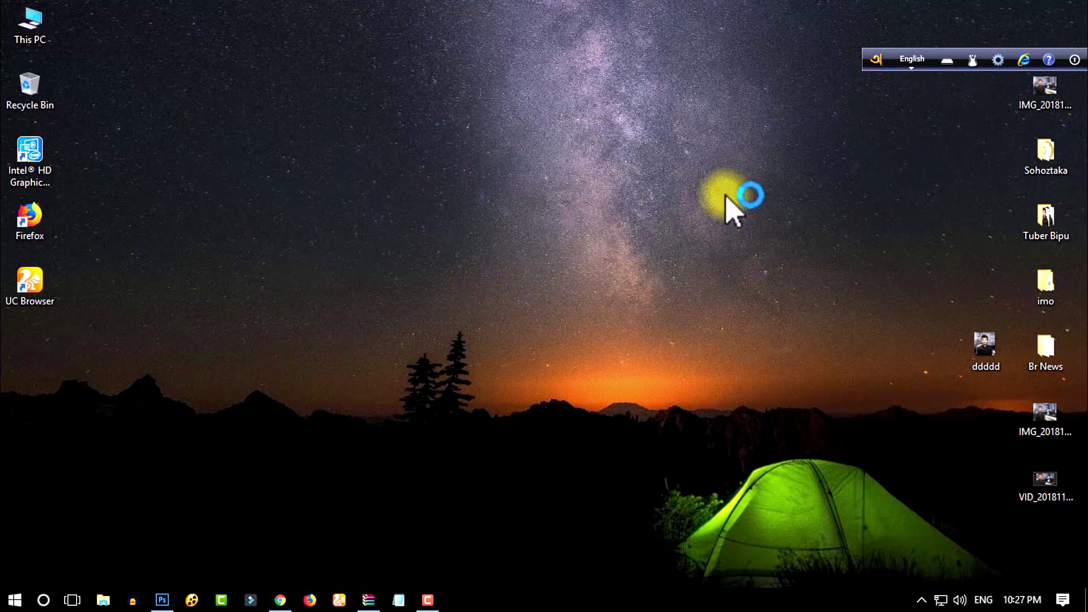
{"action": "left_click", "coordinate": [1075, 59]}
{"action": "left_click", "coordinate": [1018, 80]}
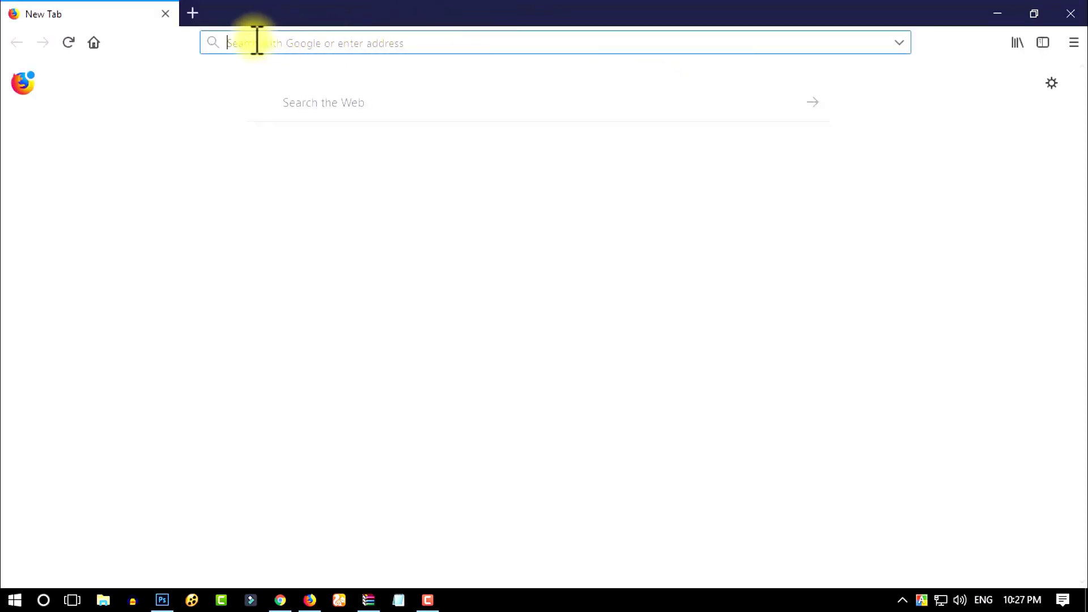
{"action": "left_click", "coordinate": [617, 328]}
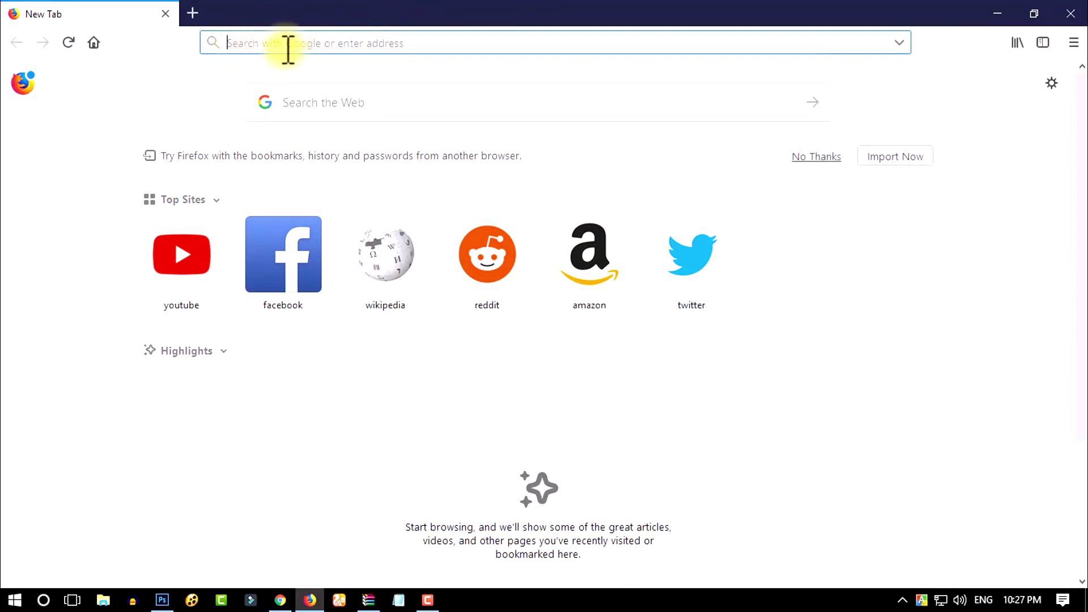
Step: Google 'skrill' and open the Skrill.com | Fast & Safe Online Payments result
{"action": "type", "text": "sk"}
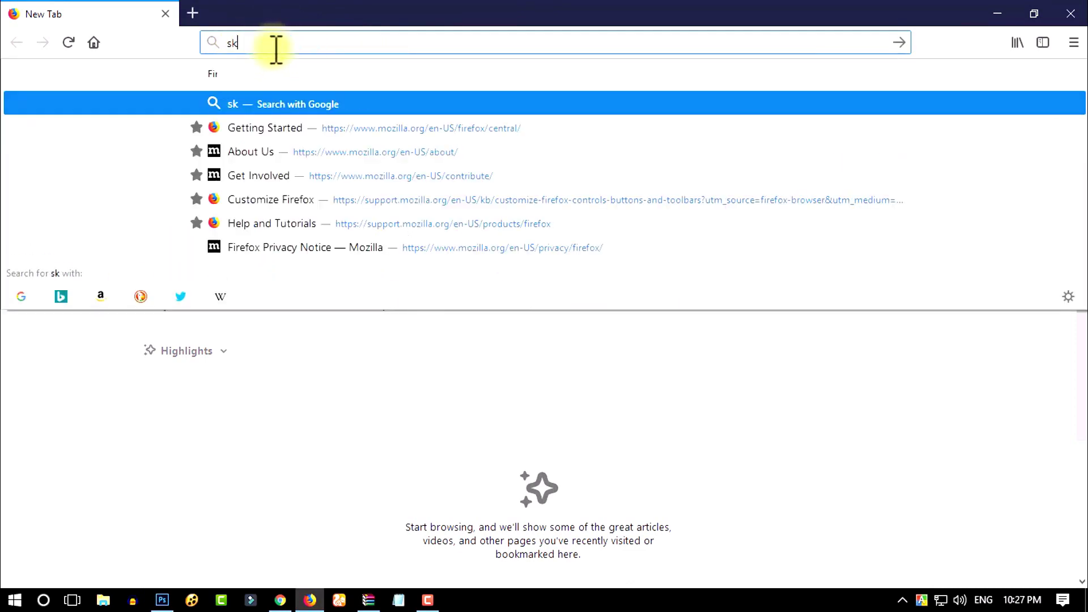
{"action": "type", "text": "rill"}
{"action": "key", "text": "Return"}
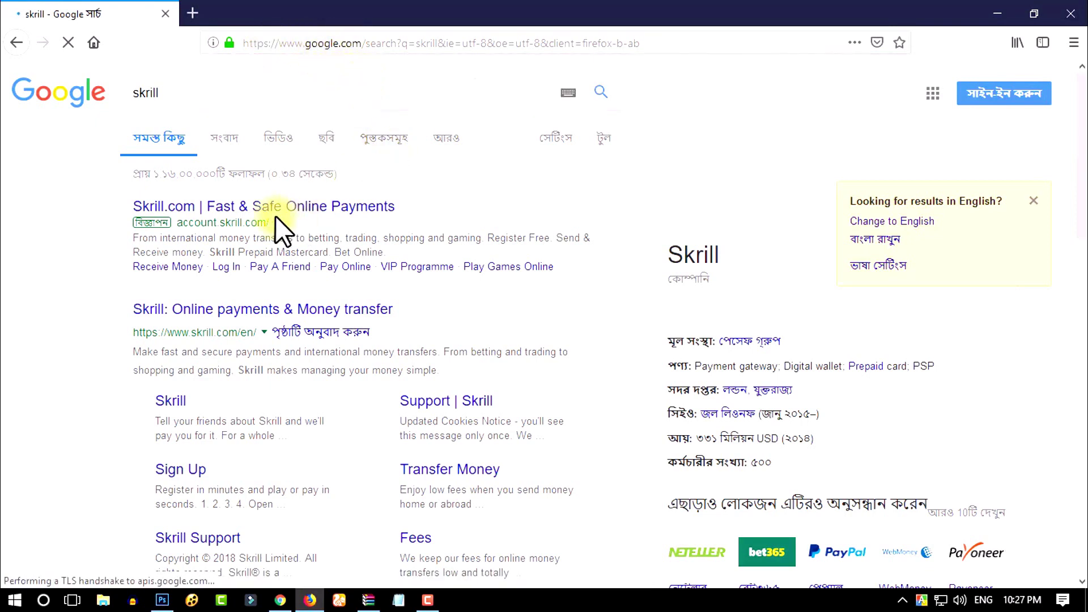
{"action": "left_click", "coordinate": [261, 211]}
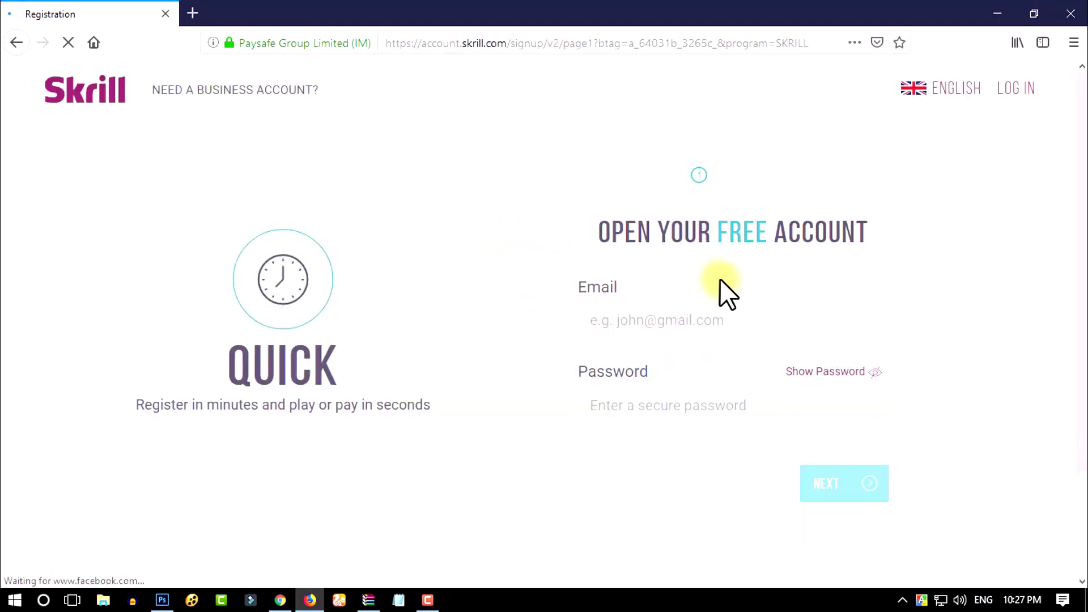
Step: Paste the account e-mail address, supply a valid password, and submit the sign-up form with NEXT
{"action": "left_click", "coordinate": [661, 321]}
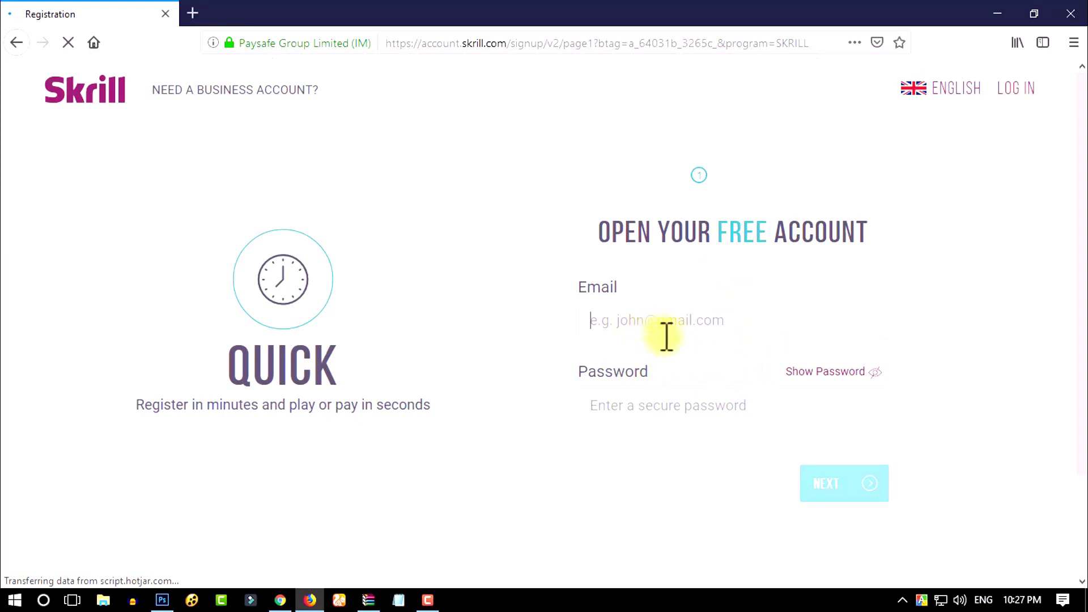
{"action": "left_click", "coordinate": [656, 403]}
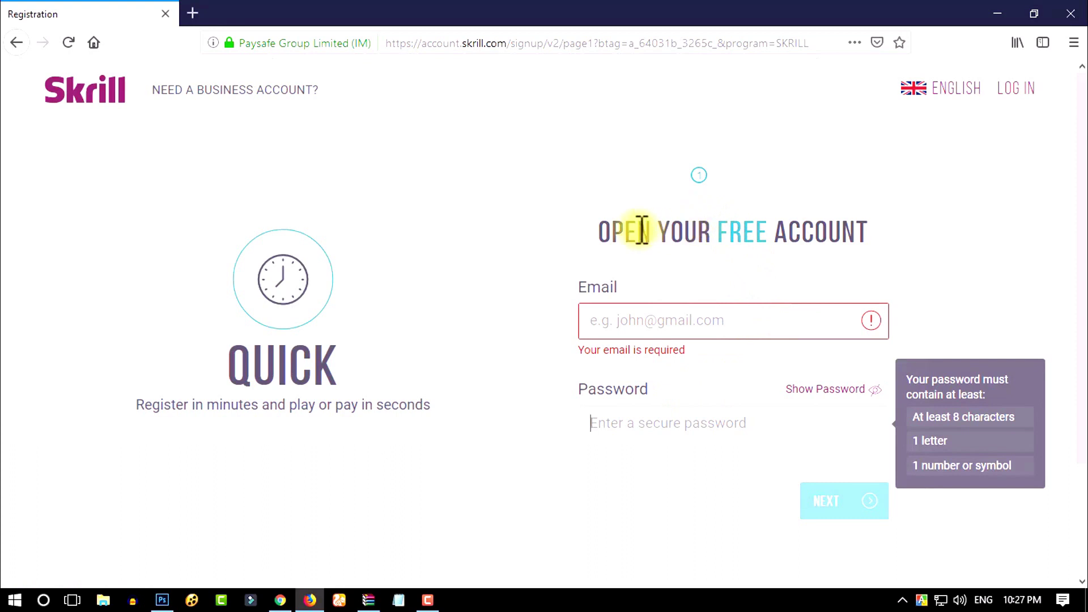
{"action": "scroll", "coordinate": [771, 237], "scroll_direction": "down", "scroll_amount": 2}
{"action": "scroll", "coordinate": [733, 295], "scroll_direction": "up", "scroll_amount": 1}
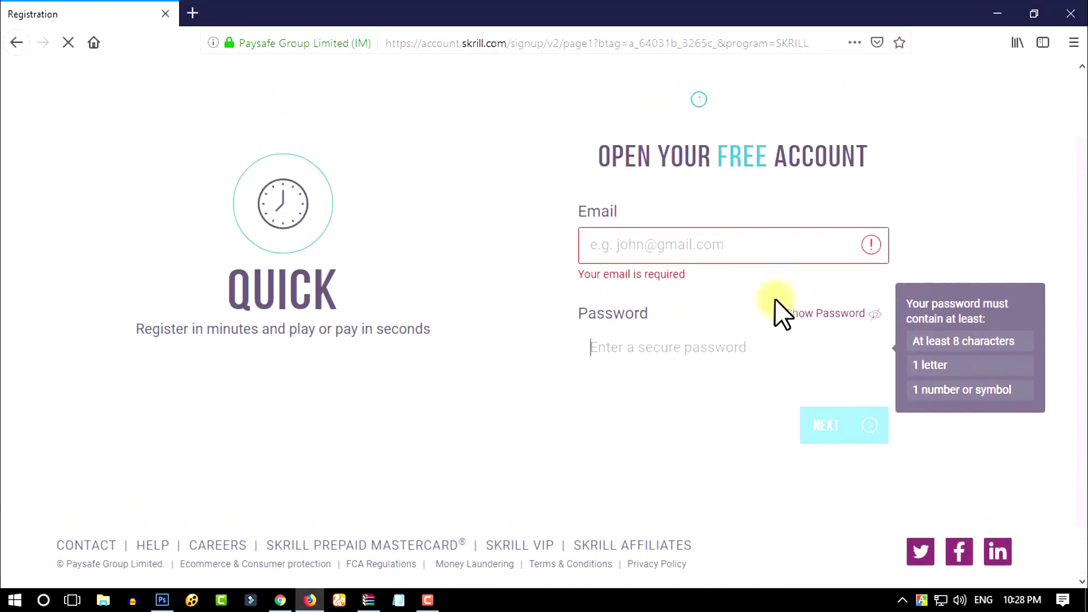
{"action": "left_click", "coordinate": [713, 265]}
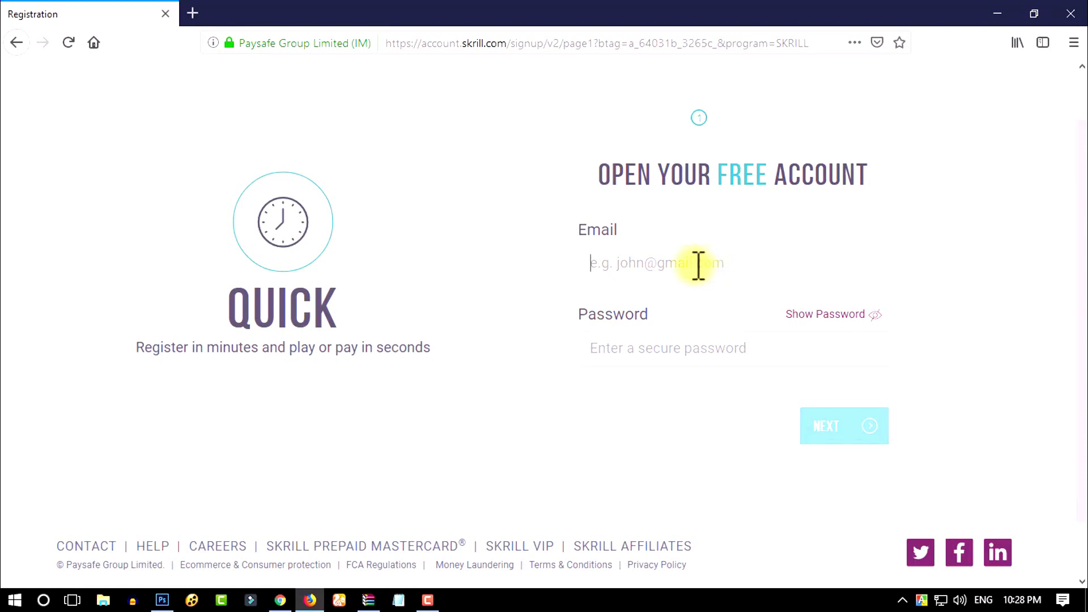
{"action": "type", "text": "ma"}
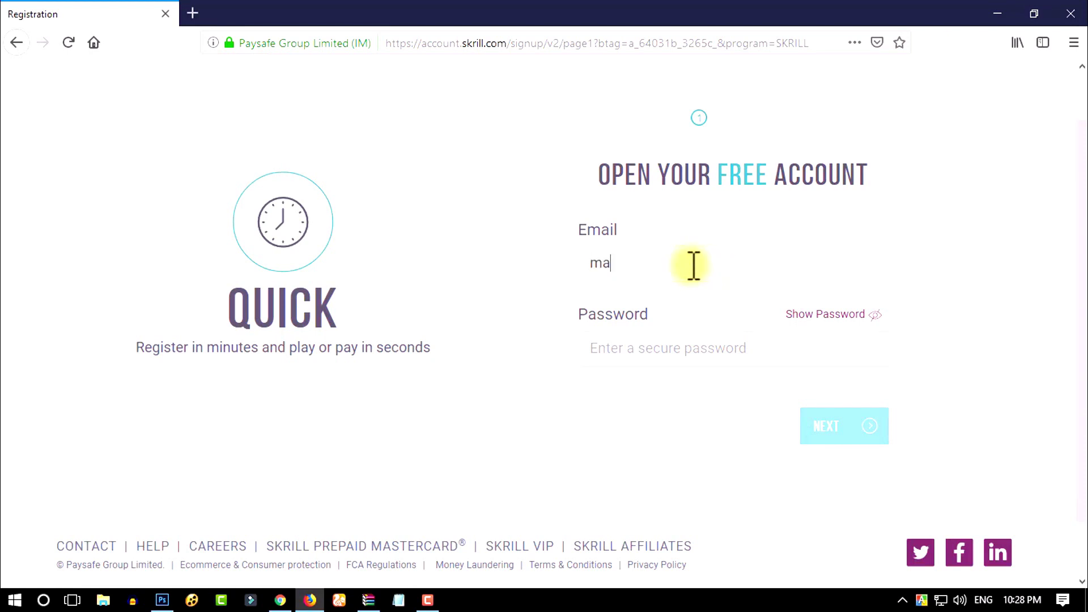
{"action": "key", "text": "BackSpace"}
{"action": "key", "text": "BackSpace"}
{"action": "key", "text": "ctrl+v"}
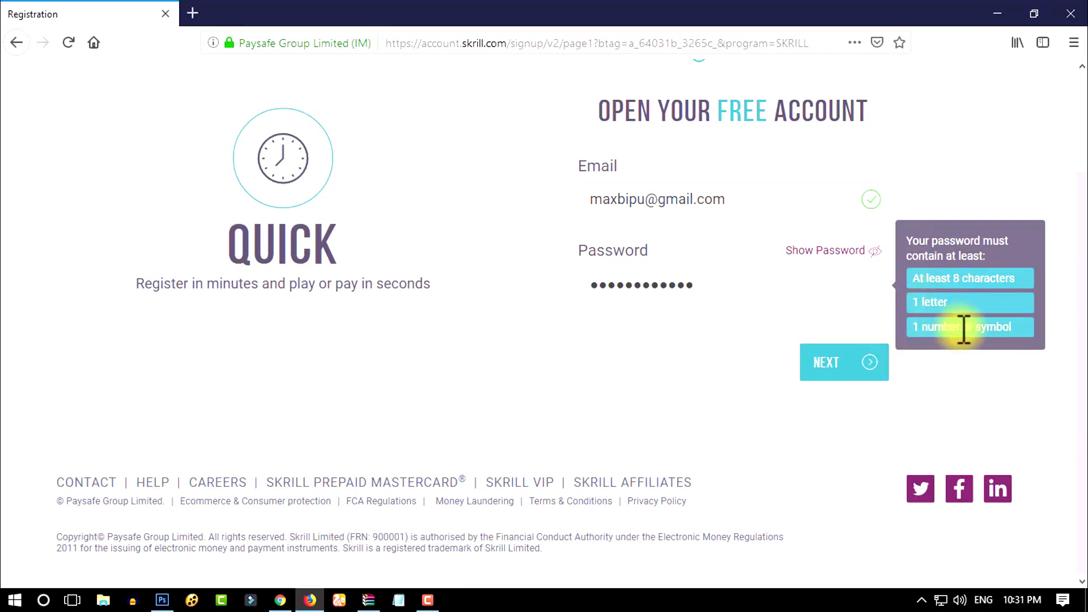
{"action": "left_click", "coordinate": [873, 372]}
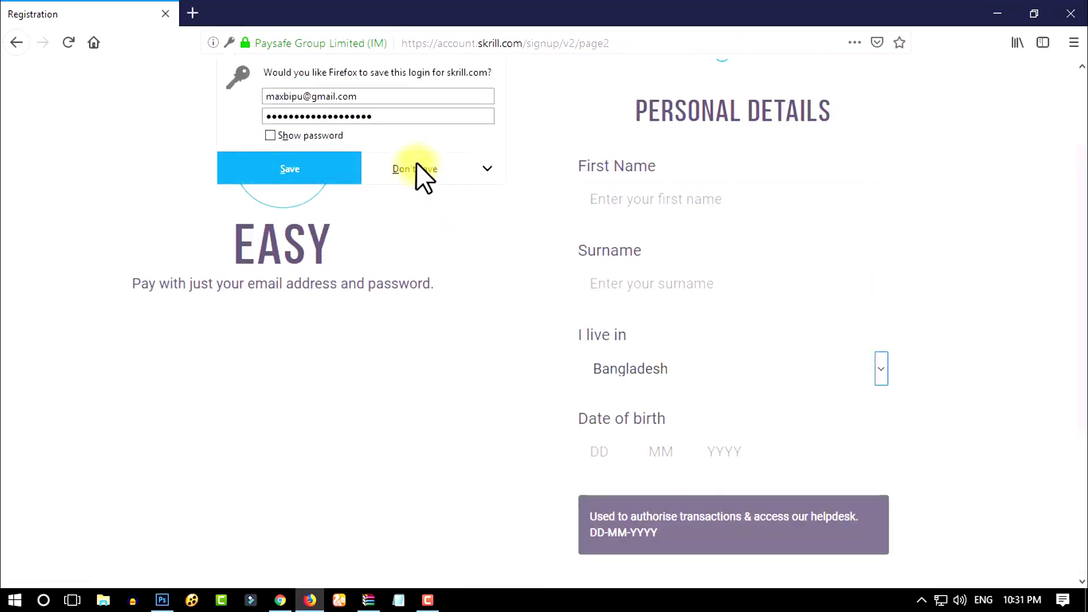
Step: Decline Firefox's save-login offer and enter the first name and surname
{"action": "left_click", "coordinate": [417, 164]}
{"action": "left_click", "coordinate": [650, 201]}
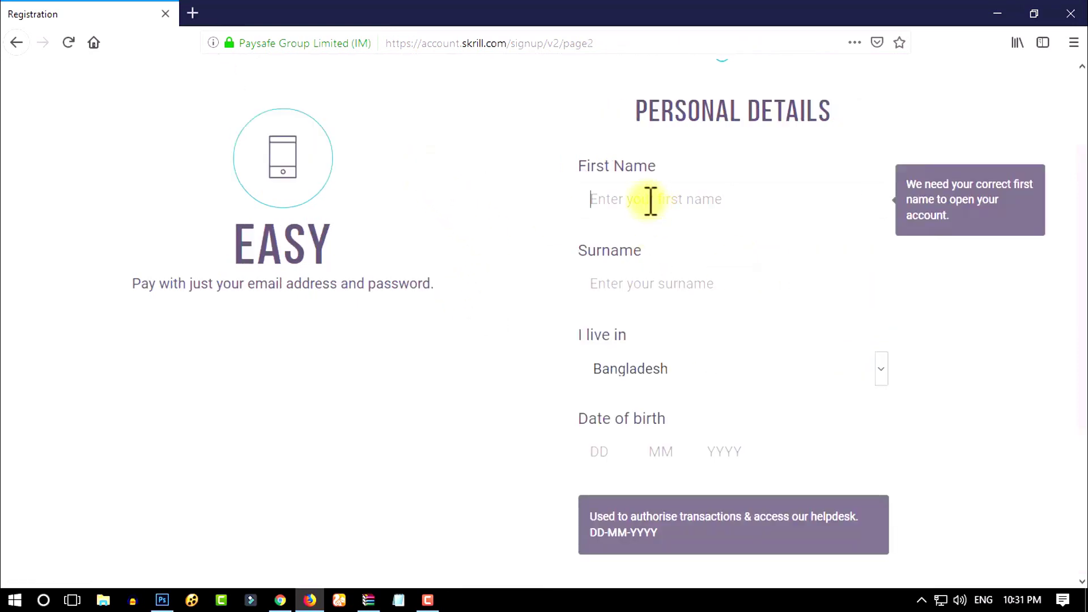
{"action": "left_click", "coordinate": [664, 280]}
{"action": "scroll", "coordinate": [736, 389], "scroll_direction": "down", "scroll_amount": 3}
{"action": "scroll", "coordinate": [754, 371], "scroll_direction": "up", "scroll_amount": 3}
{"action": "left_click", "coordinate": [624, 201]}
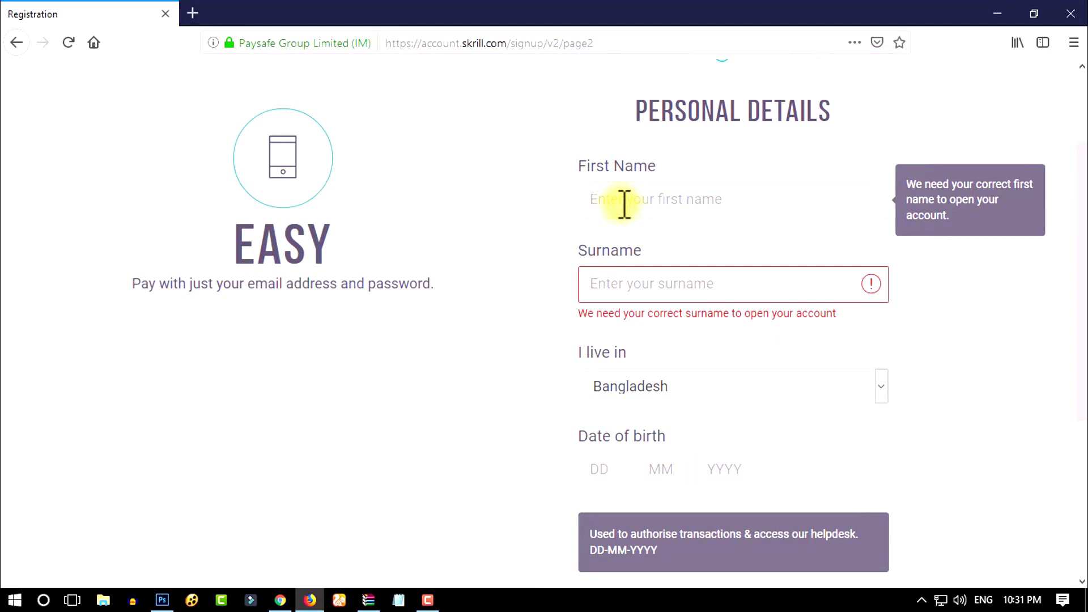
{"action": "key", "text": "Tab"}
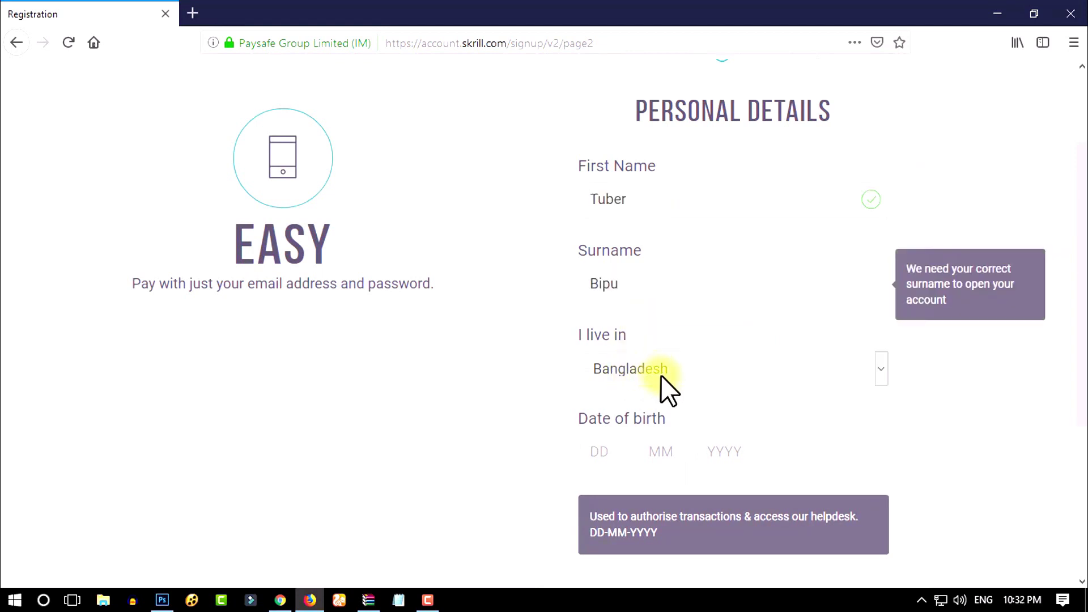
{"action": "left_click", "coordinate": [661, 375]}
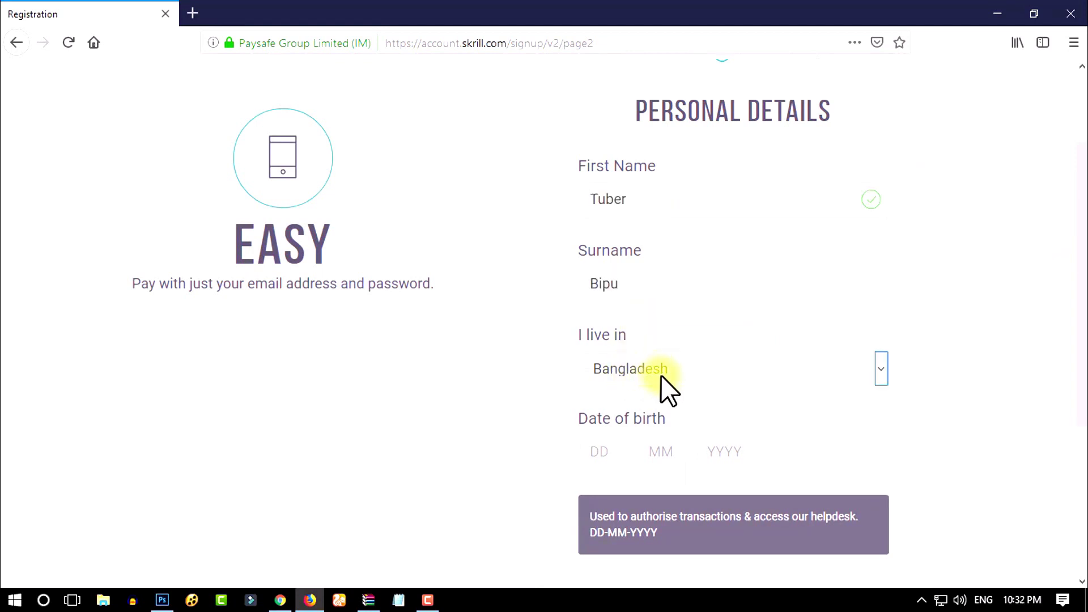
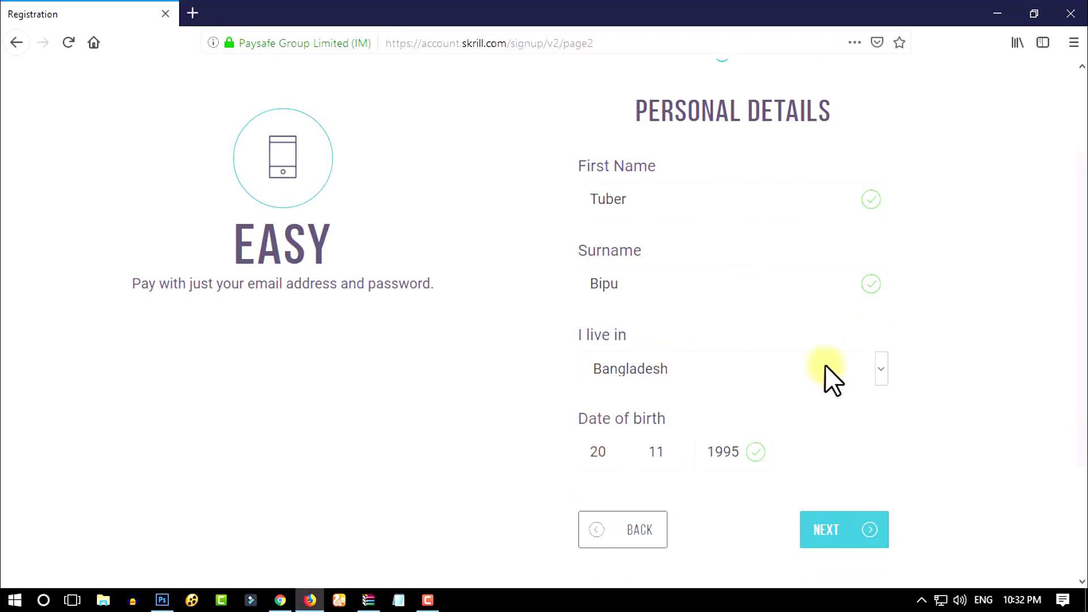
Step: Enter the date of birth in DD MM YYYY form and continue to the address step
{"action": "scroll", "coordinate": [759, 427], "scroll_direction": "down", "scroll_amount": 3}
{"action": "left_click", "coordinate": [853, 374]}
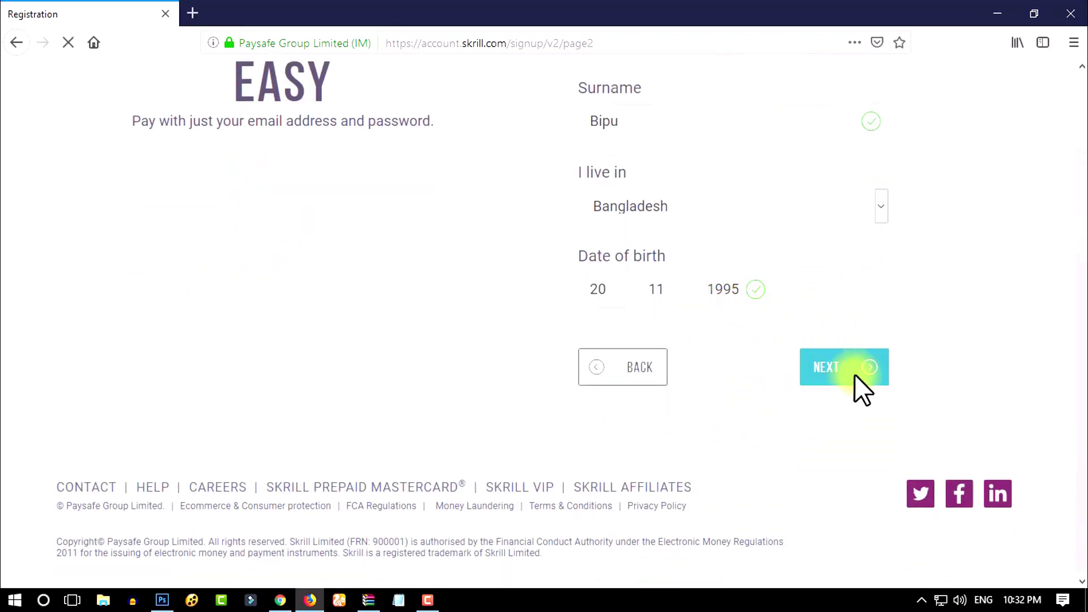
Step: Check the Address 1, Address 2, City and Postal Code fields on the address page
{"action": "left_click", "coordinate": [660, 319]}
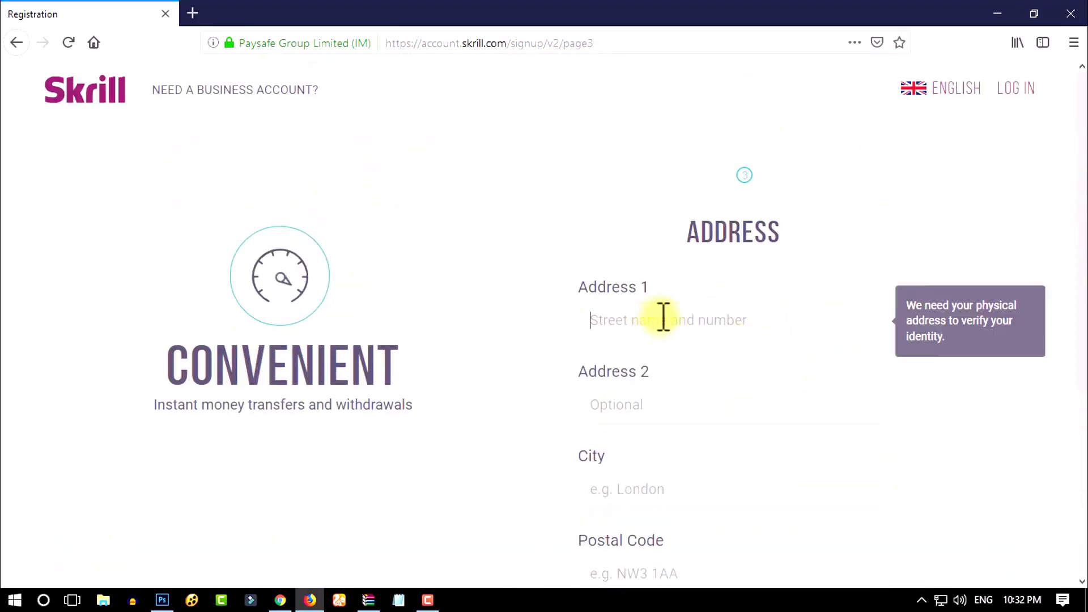
{"action": "left_click", "coordinate": [662, 399]}
{"action": "scroll", "coordinate": [634, 355], "scroll_direction": "down", "scroll_amount": 3}
{"action": "left_click", "coordinate": [634, 354]}
{"action": "left_click", "coordinate": [707, 441]}
{"action": "scroll", "coordinate": [721, 437], "scroll_direction": "up", "scroll_amount": 3}
{"action": "scroll", "coordinate": [736, 405], "scroll_direction": "down", "scroll_amount": 3}
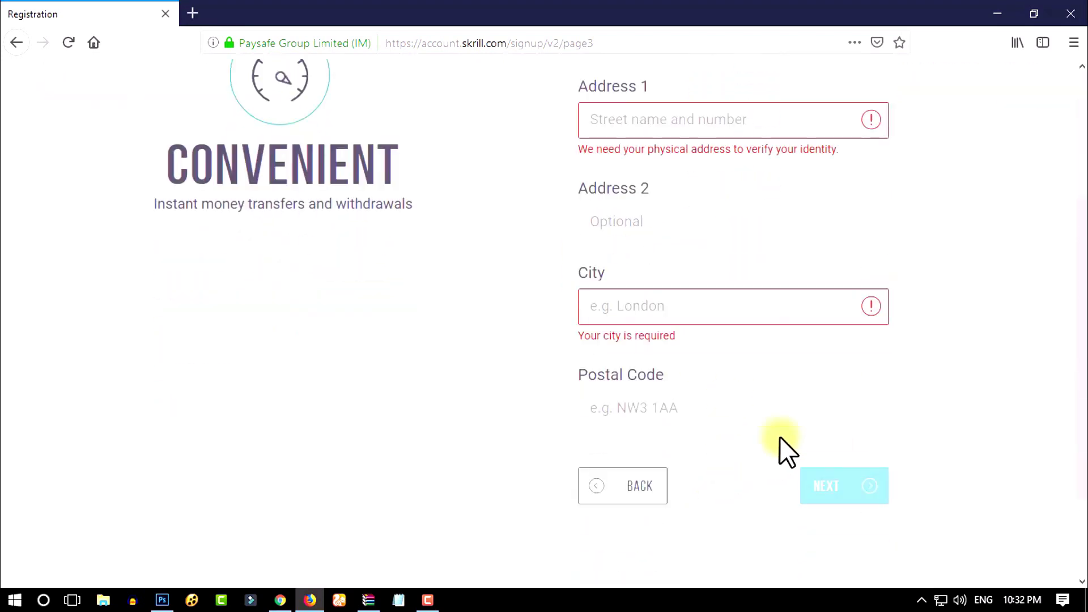
{"action": "left_click", "coordinate": [766, 375]}
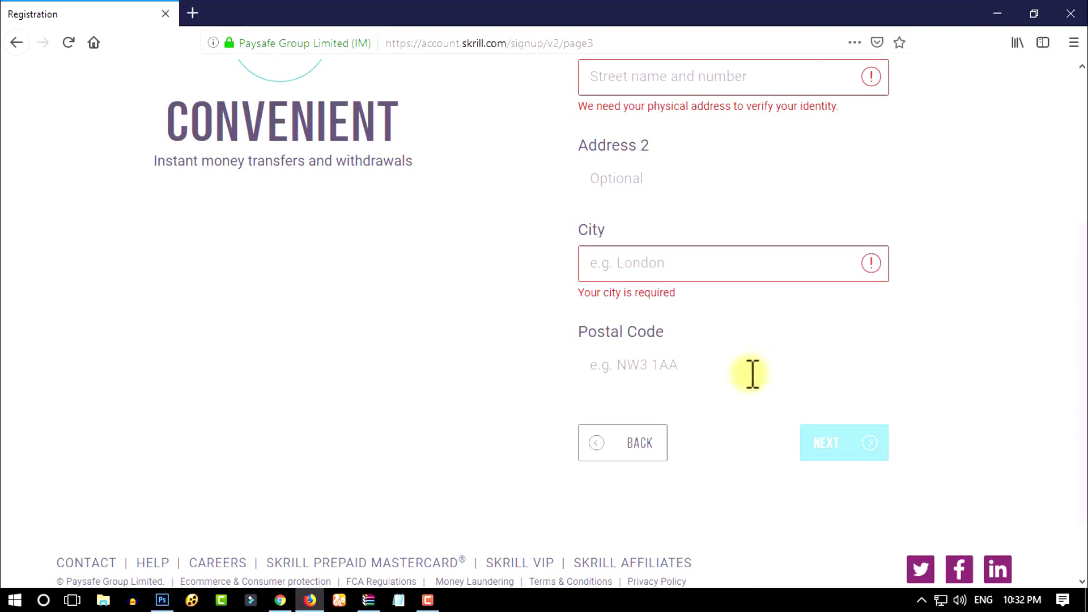
{"action": "scroll", "coordinate": [764, 369], "scroll_direction": "up", "scroll_amount": 2}
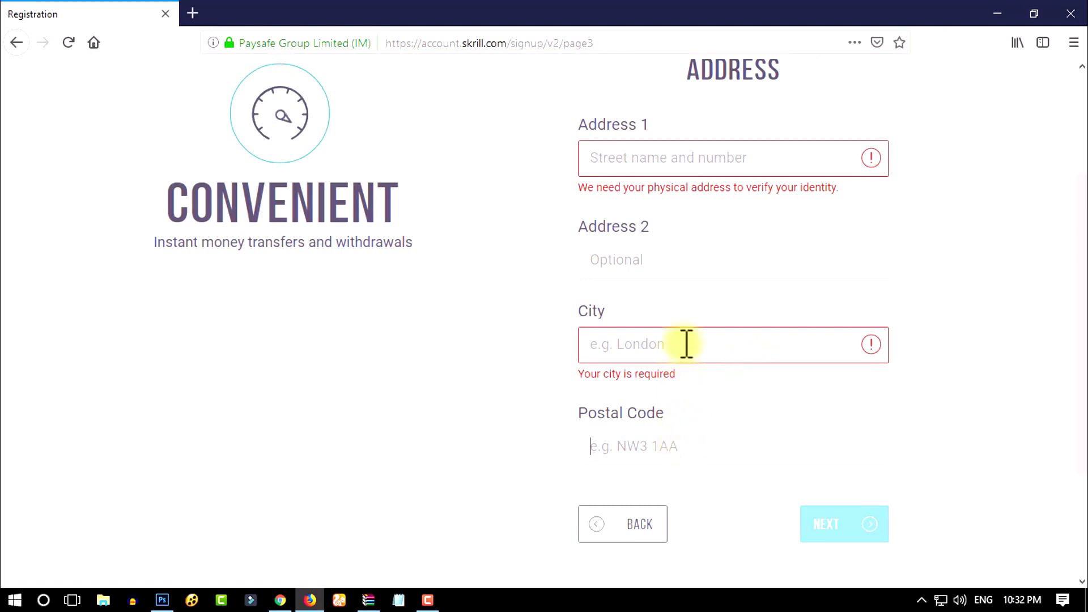
{"action": "scroll", "coordinate": [637, 183], "scroll_direction": "up", "scroll_amount": 1}
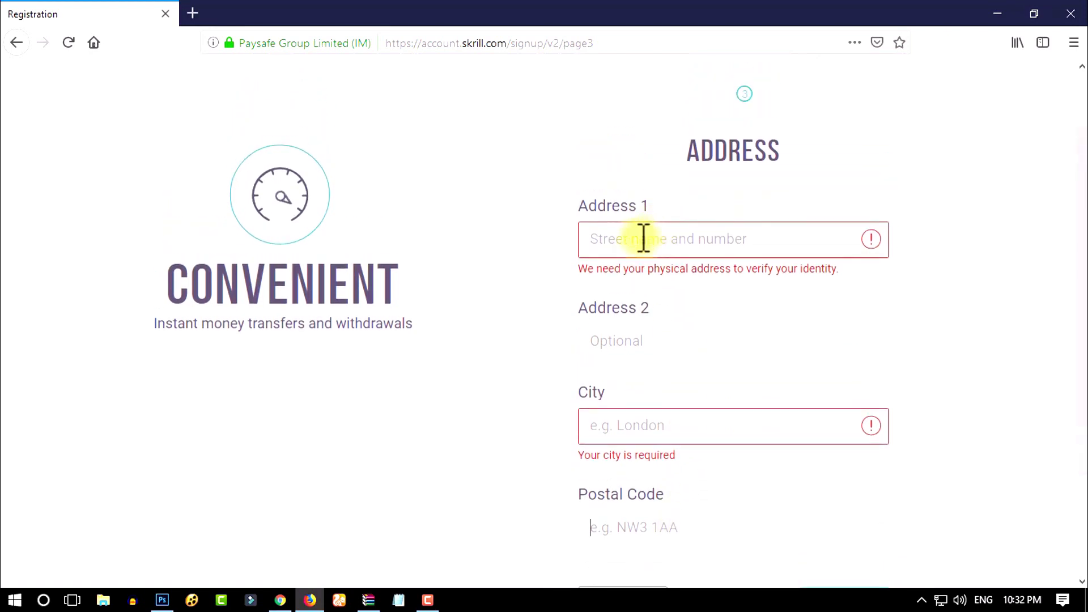
Step: Type the street address, second address line, city and postal code into their fields
{"action": "left_click", "coordinate": [644, 238]}
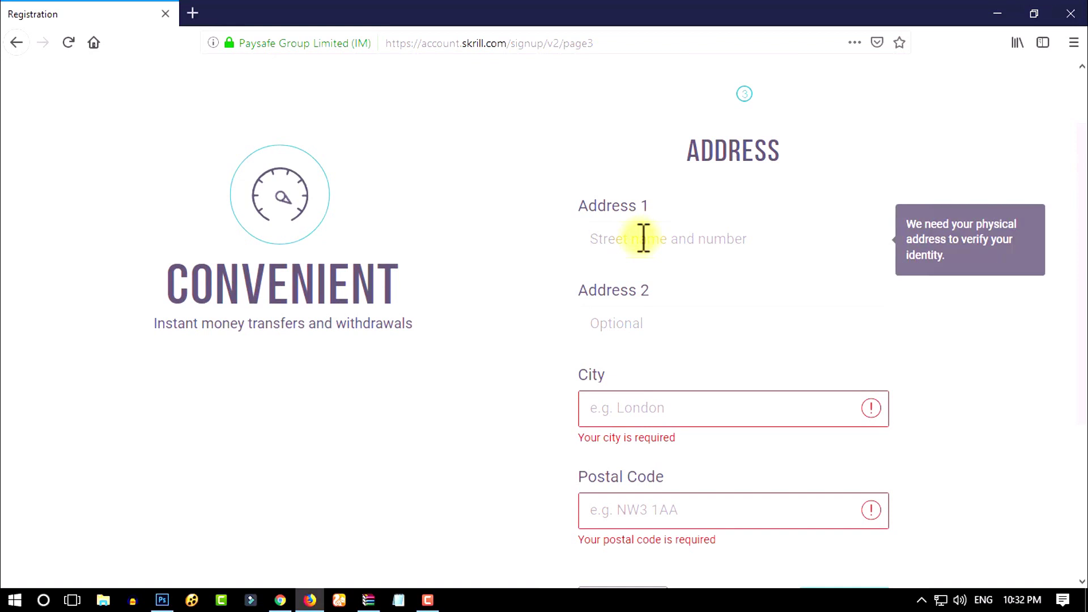
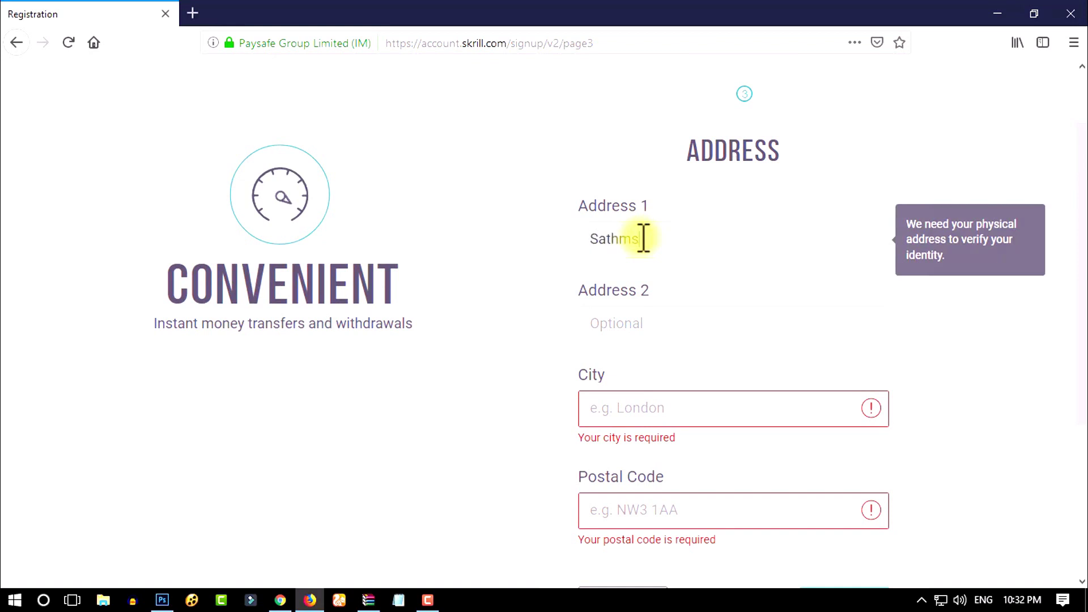
{"action": "left_click", "coordinate": [661, 323]}
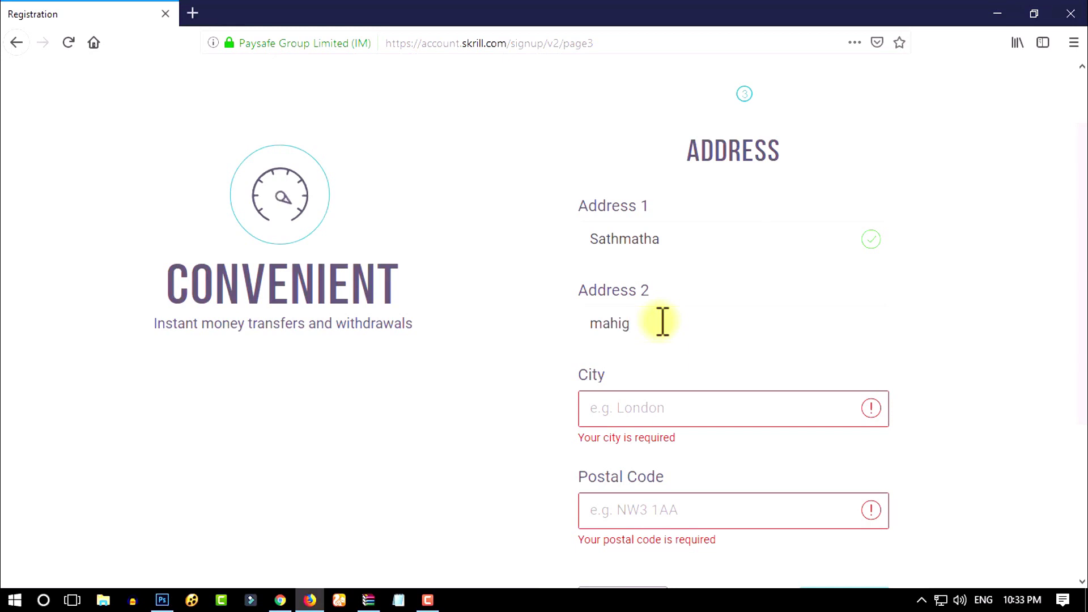
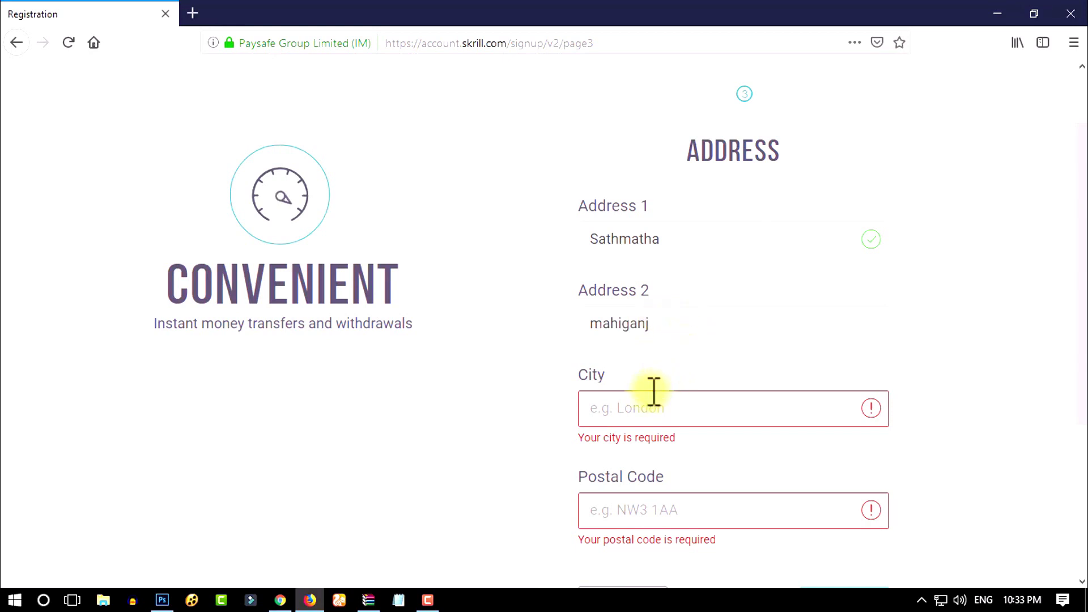
{"action": "left_click", "coordinate": [649, 389]}
{"action": "type", "text": "R"}
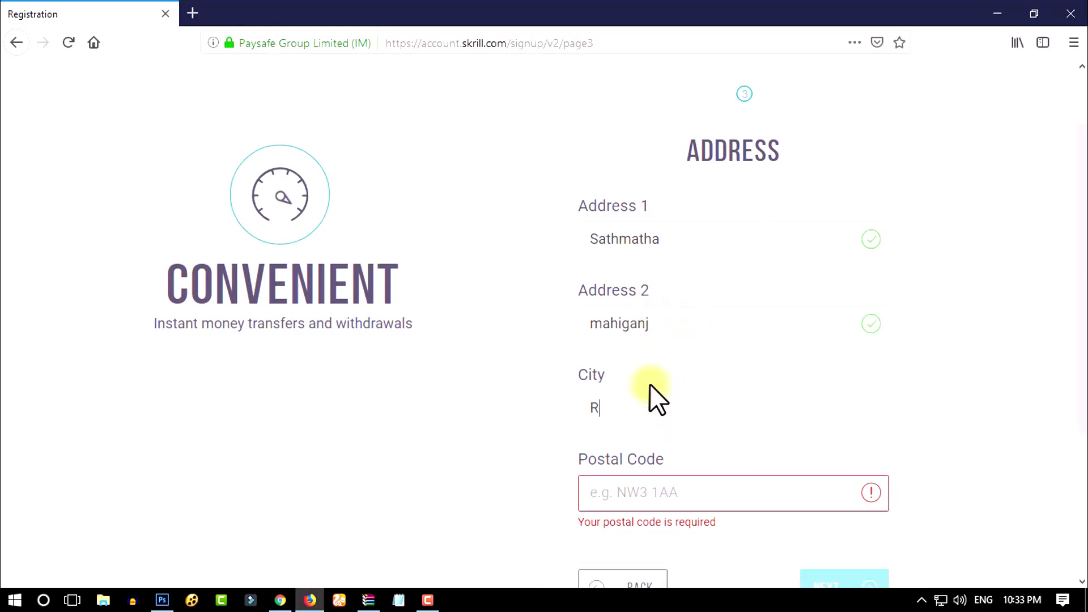
{"action": "type", "text": "angBip"}
{"action": "key", "text": "Tab"}
{"action": "type", "text": "ur"}
{"action": "left_click", "coordinate": [687, 494]}
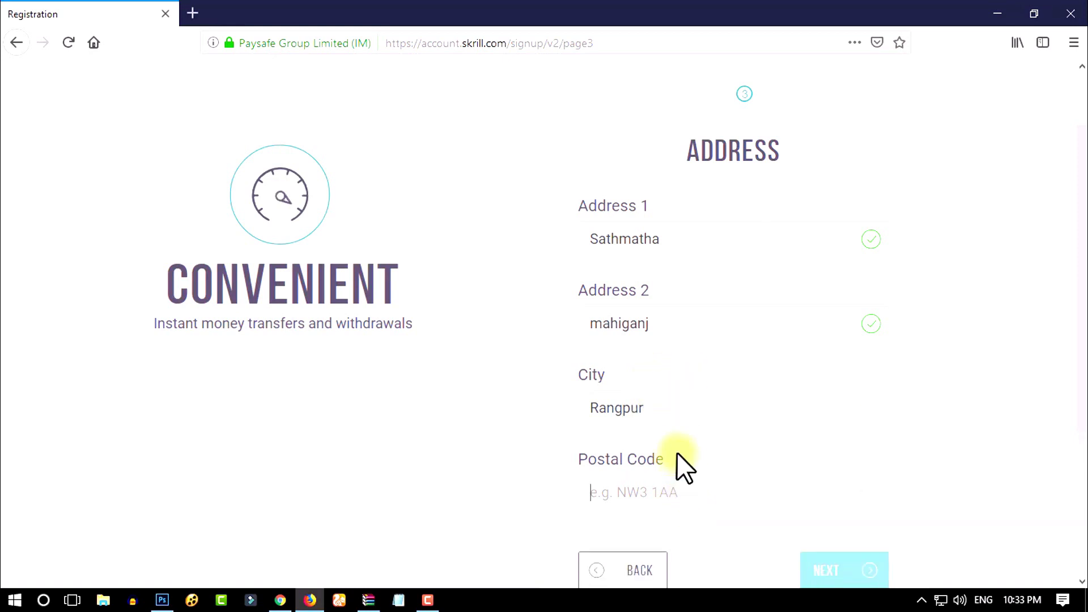
{"action": "type", "text": "5450"}
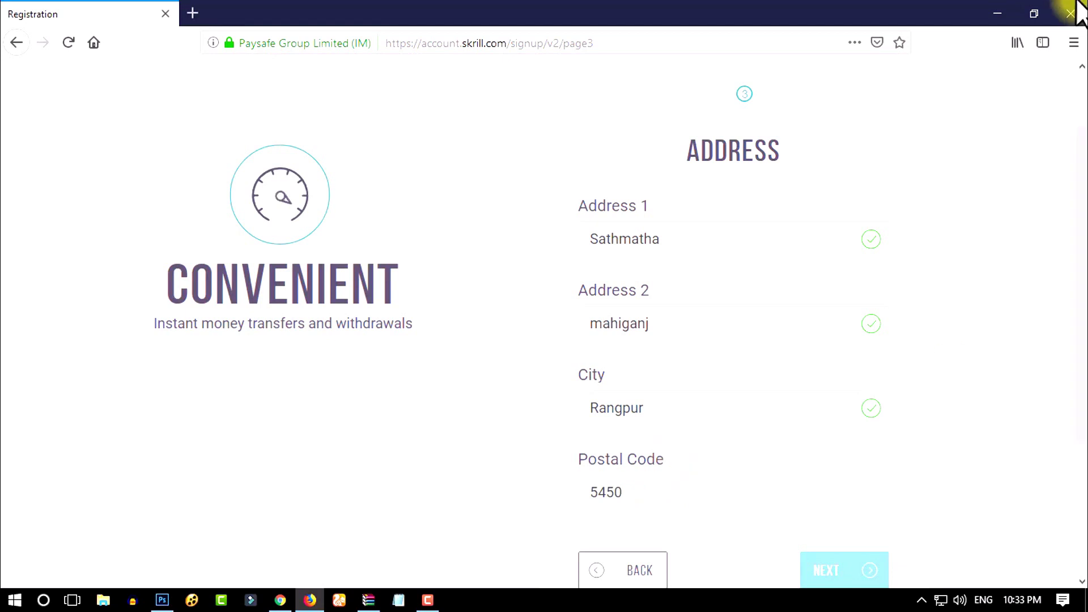
{"action": "scroll", "coordinate": [821, 340], "scroll_direction": "down", "scroll_amount": 3}
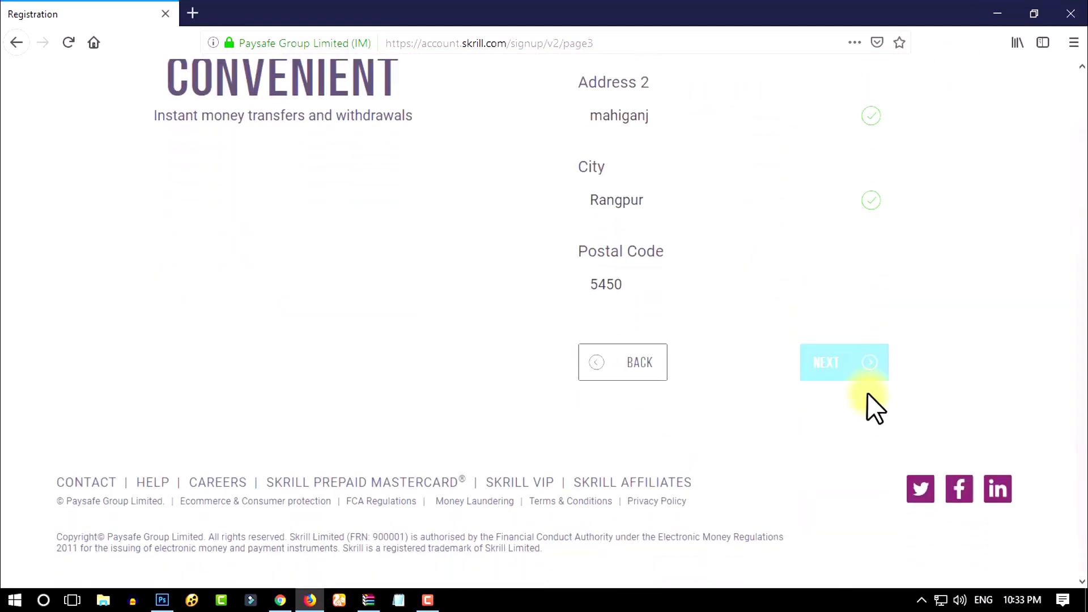
Step: Move to the final signup step and keep USD - U.S. Dollar as the currency
{"action": "left_click", "coordinate": [841, 374]}
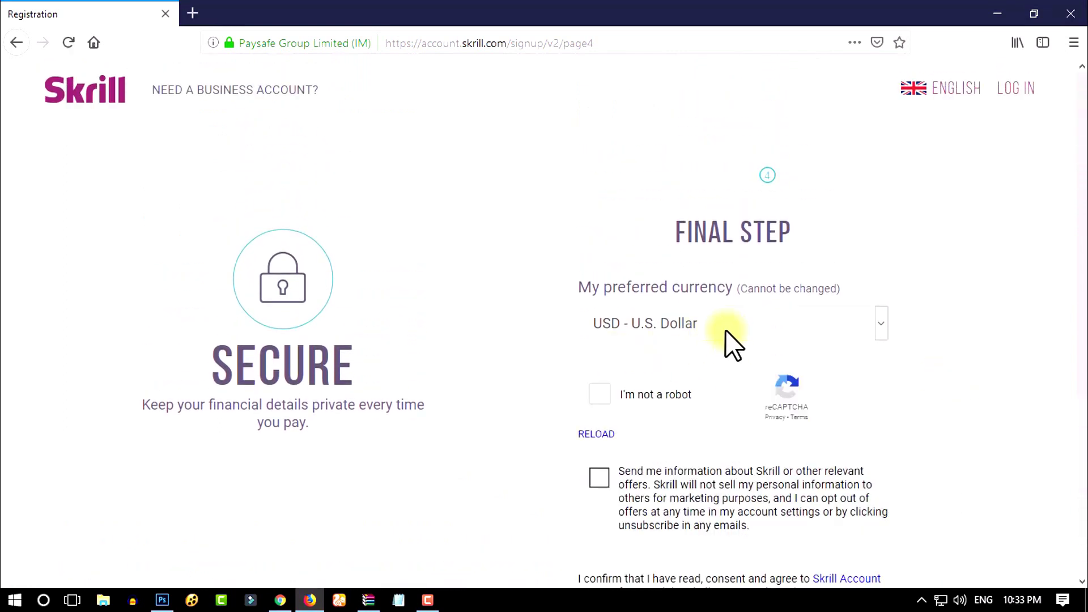
{"action": "left_click", "coordinate": [726, 330]}
{"action": "left_click", "coordinate": [733, 330]}
{"action": "left_click", "coordinate": [743, 329]}
{"action": "scroll", "coordinate": [738, 368], "scroll_direction": "down", "scroll_amount": 1}
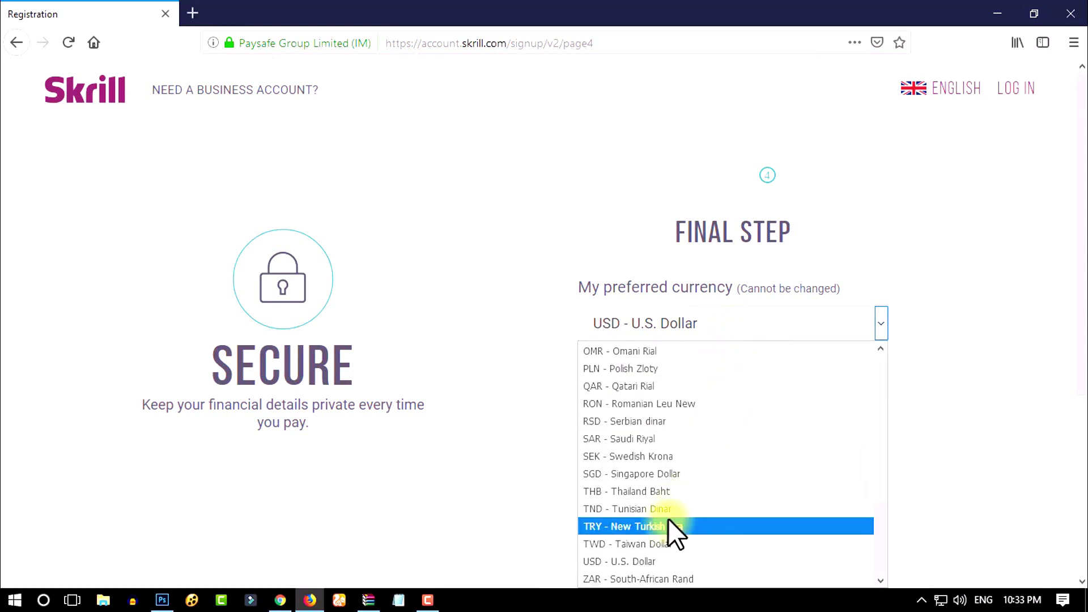
{"action": "left_click", "coordinate": [702, 558]}
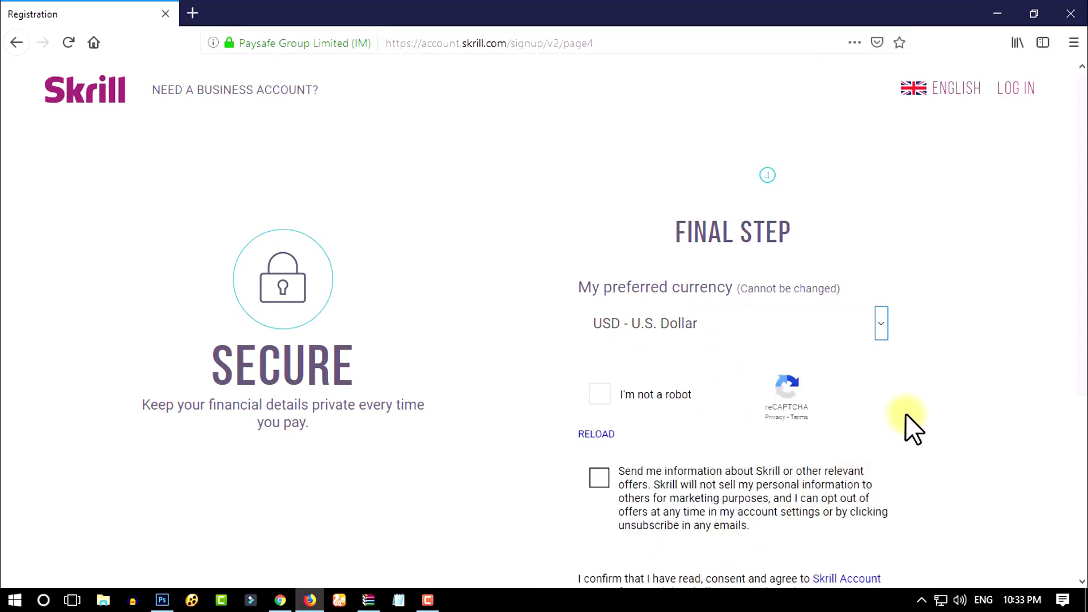
Step: Pass the I'm not a robot check by picking the pedestrian-crossing images, then opt in to Skrill offers
{"action": "left_click", "coordinate": [678, 403]}
{"action": "scroll", "coordinate": [811, 371], "scroll_direction": "down", "scroll_amount": 3}
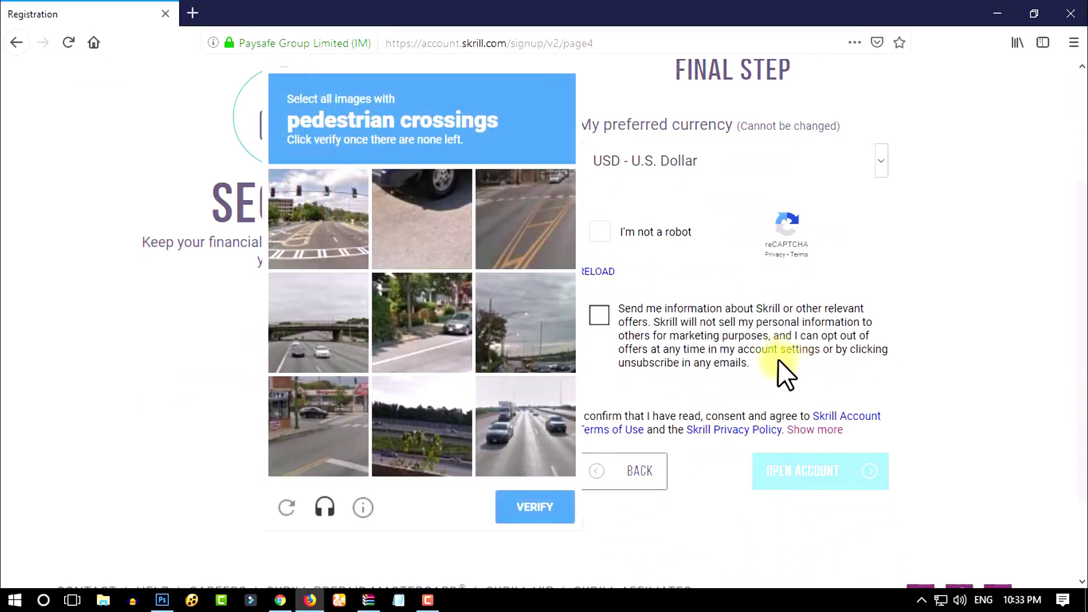
{"action": "left_click", "coordinate": [498, 190]}
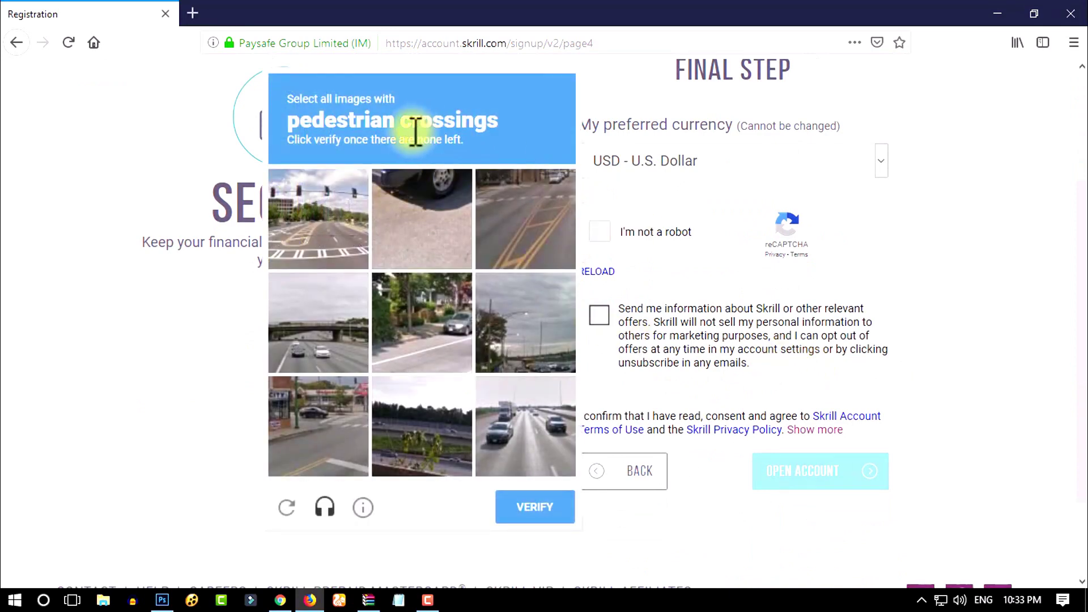
{"action": "left_click", "coordinate": [328, 214]}
{"action": "left_click", "coordinate": [308, 442]}
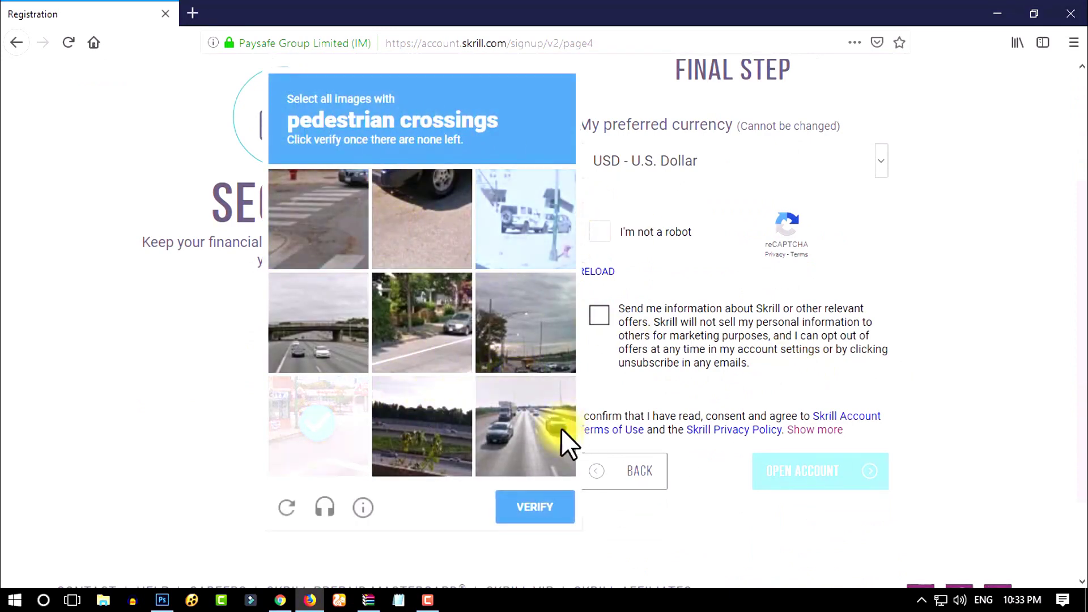
{"action": "left_click", "coordinate": [304, 212]}
{"action": "left_click", "coordinate": [360, 456]}
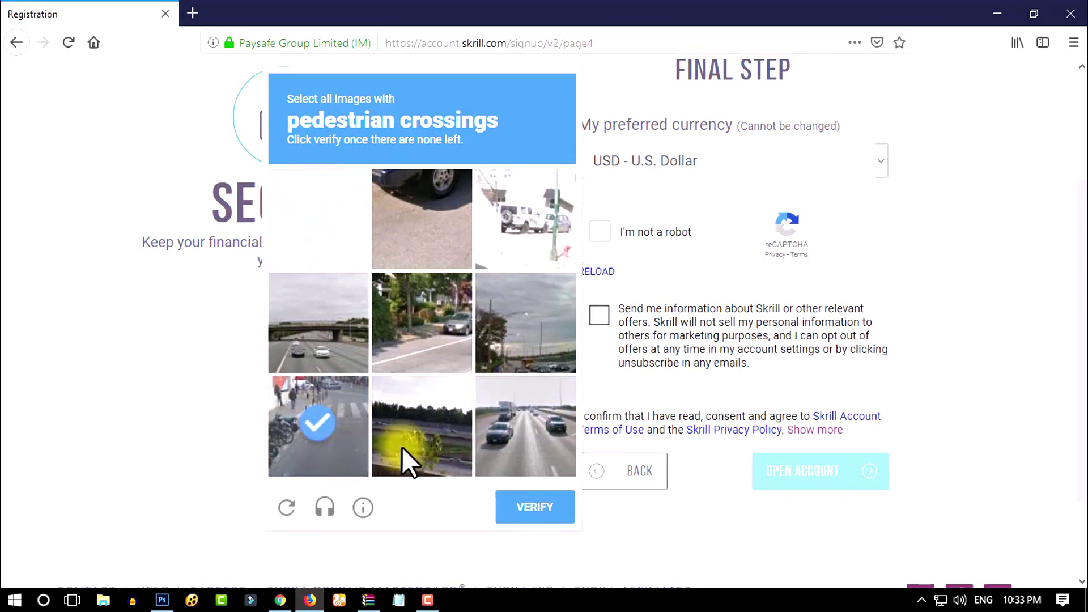
{"action": "left_click", "coordinate": [321, 234]}
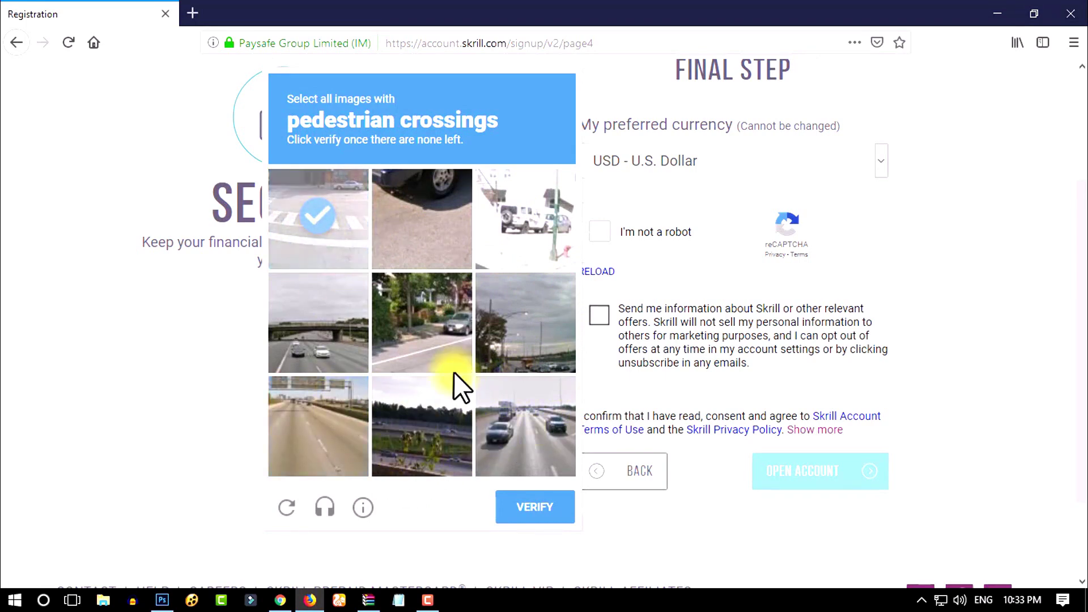
{"action": "left_click", "coordinate": [529, 507]}
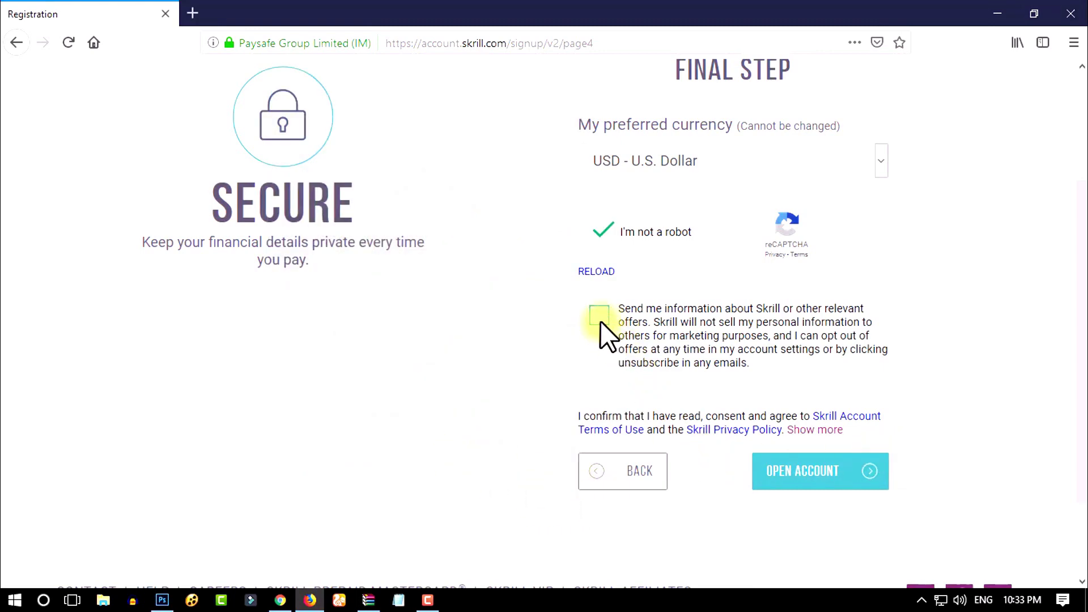
{"action": "left_click", "coordinate": [816, 472]}
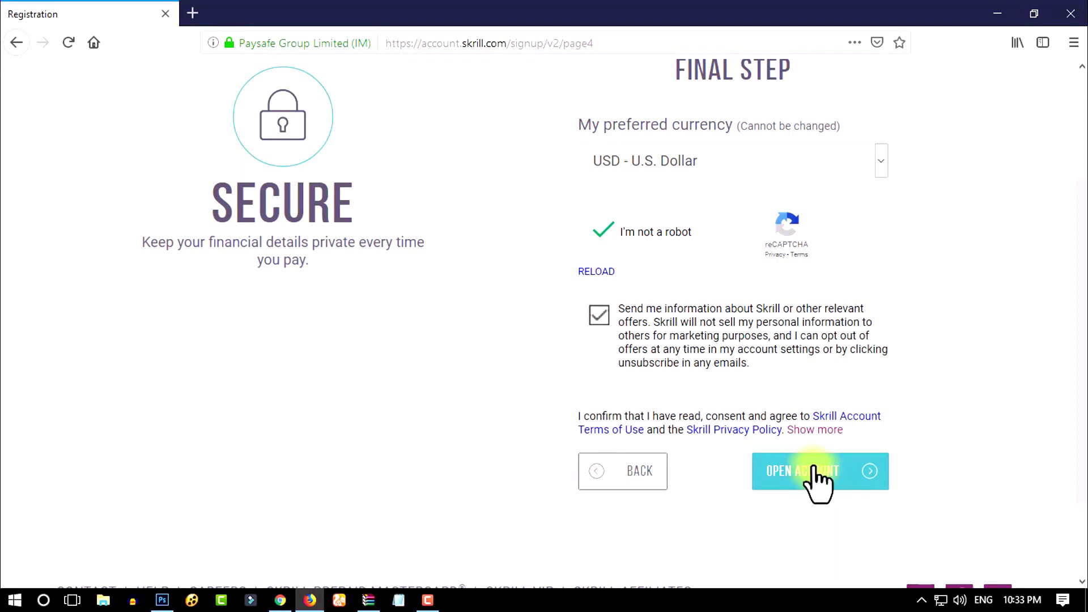
{"action": "scroll", "coordinate": [849, 433], "scroll_direction": "up", "scroll_amount": 3}
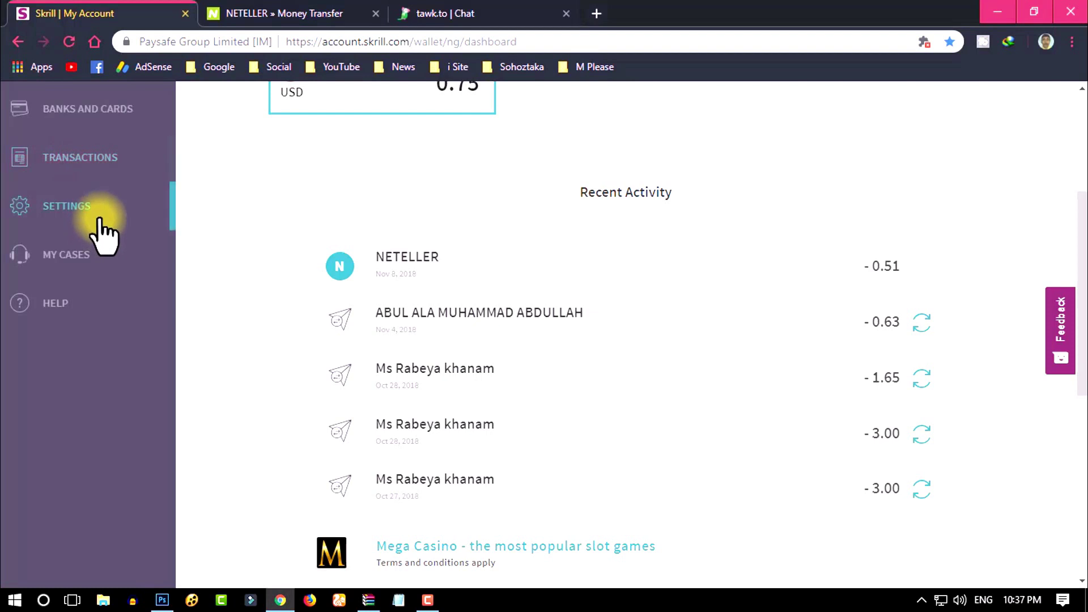
Step: Review the Recent Activity list on the wallet dashboard, then go to SETTINGS in the sidebar
{"action": "scroll", "coordinate": [170, 217], "scroll_direction": "up", "scroll_amount": 4}
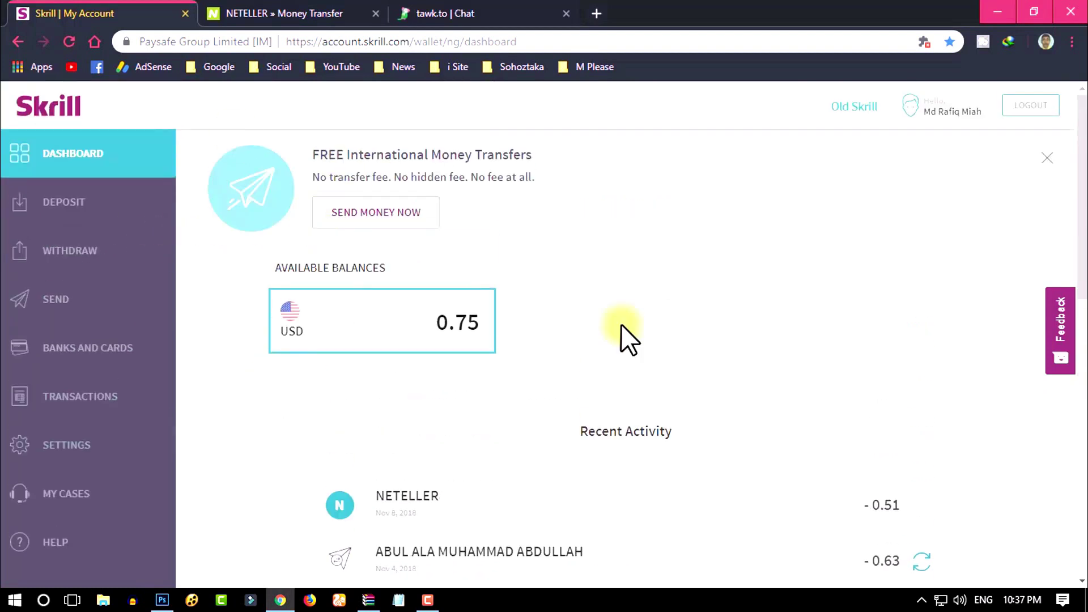
{"action": "scroll", "coordinate": [543, 307], "scroll_direction": "down", "scroll_amount": 4}
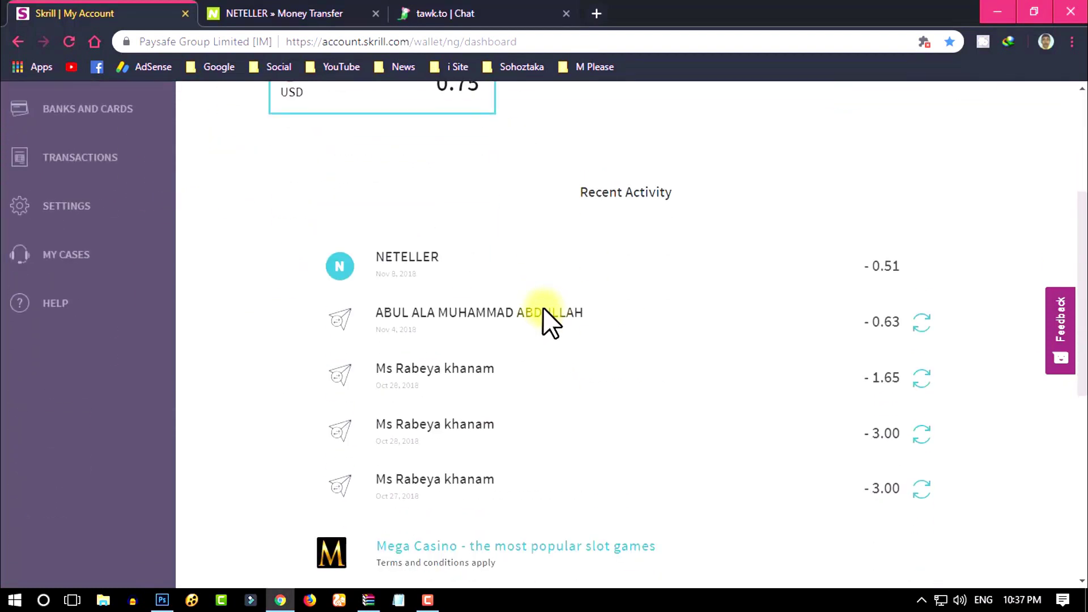
{"action": "left_click", "coordinate": [68, 208]}
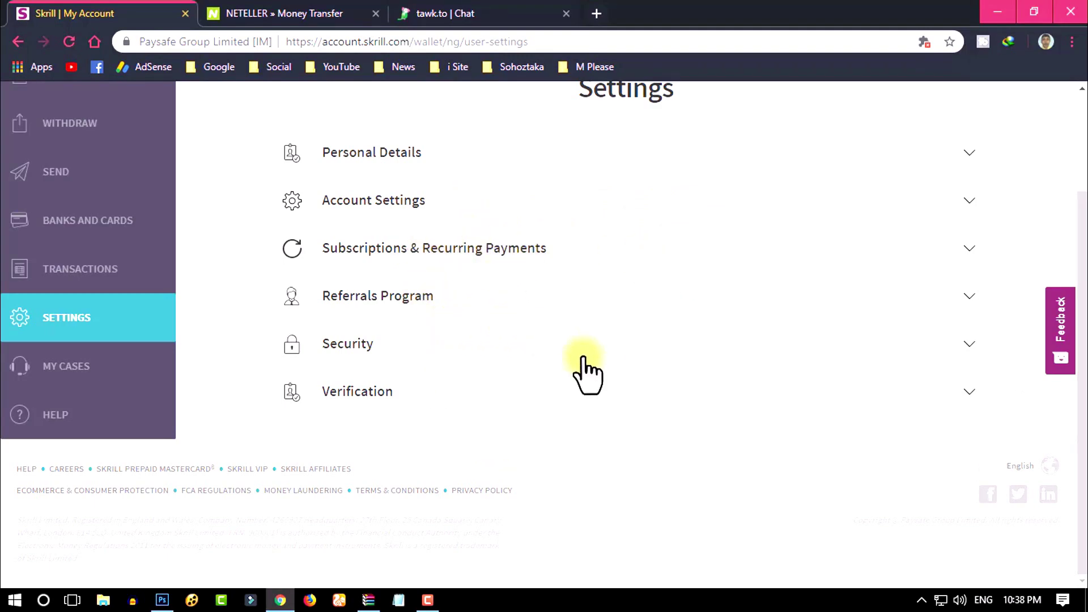
Step: Expand Verification to display the fully verified status, then minimise the browser and refresh the desktop
{"action": "left_click", "coordinate": [417, 393]}
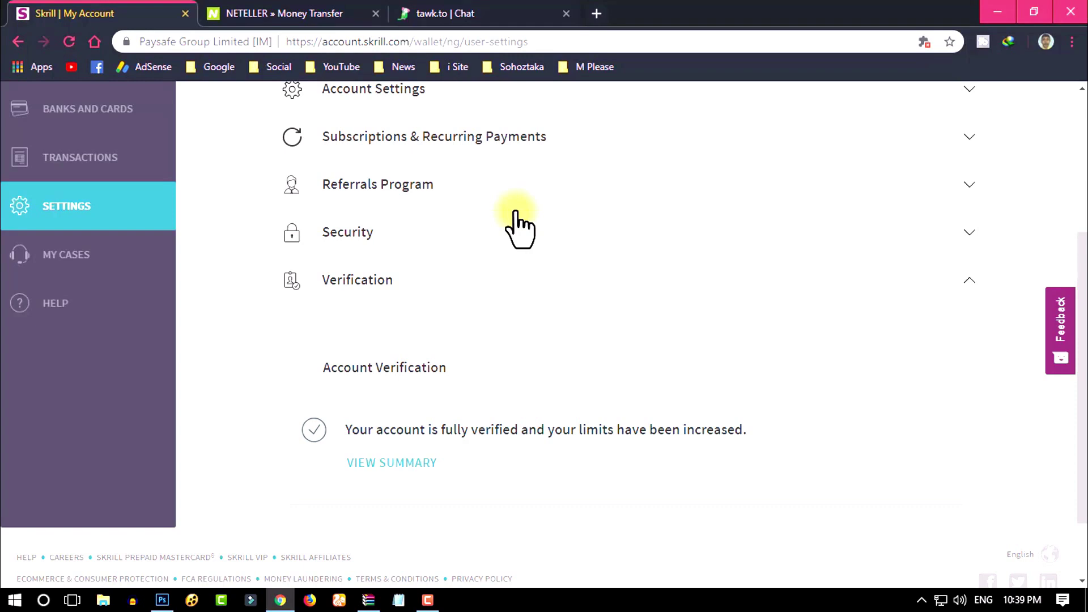
{"action": "left_click", "coordinate": [998, 12]}
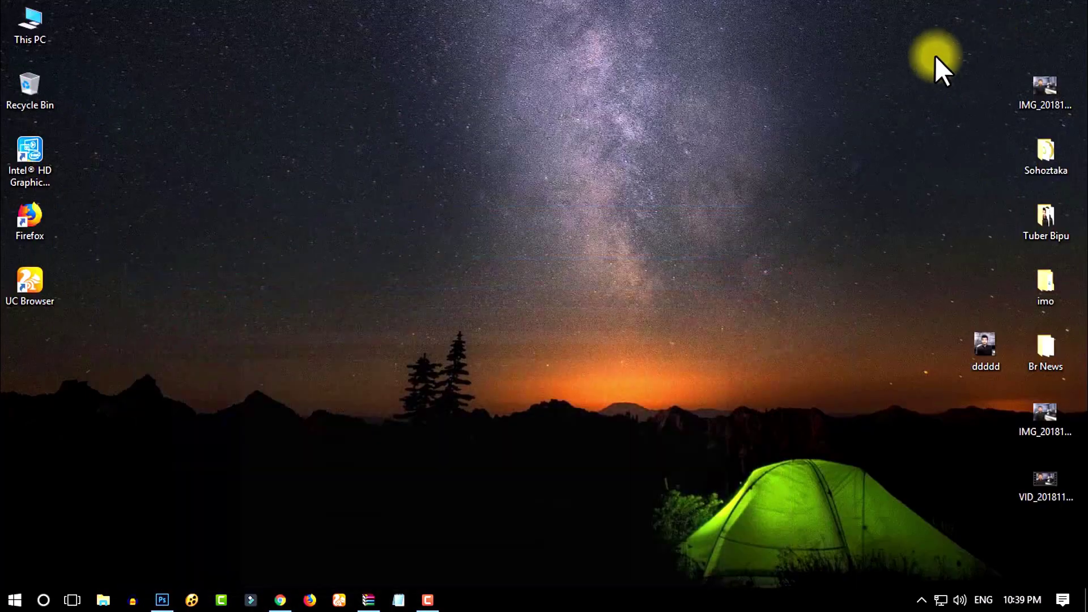
{"action": "right_click", "coordinate": [478, 103]}
{"action": "left_click", "coordinate": [496, 153]}
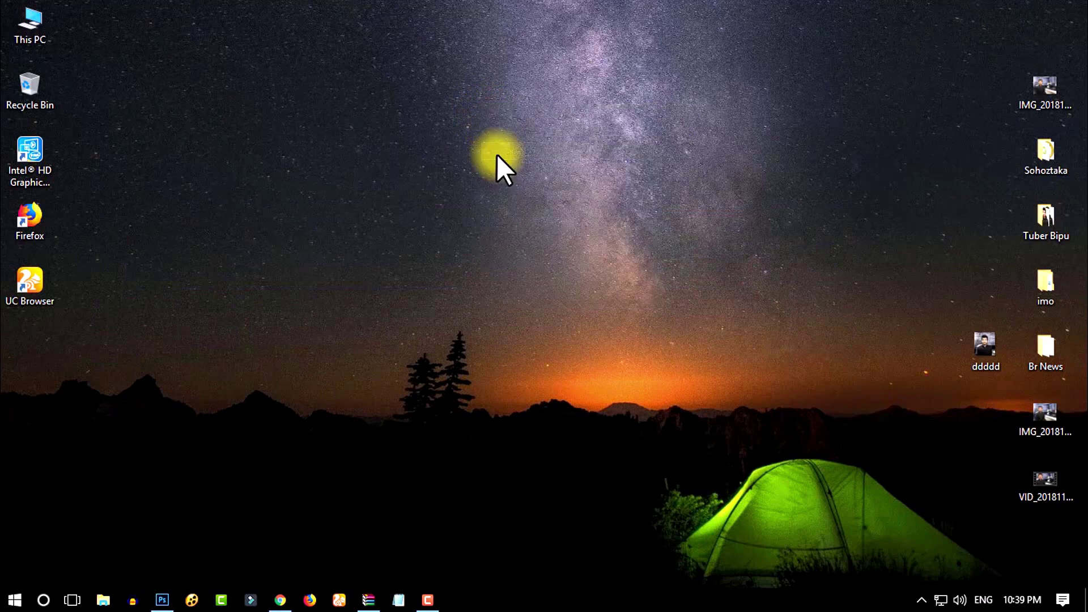